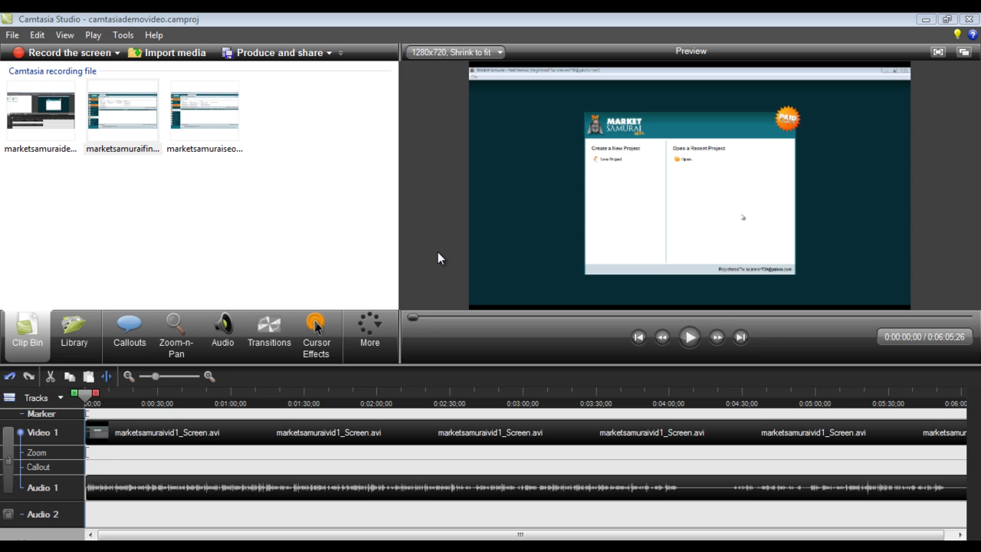
{"action": "left_click", "coordinate": [171, 440]}
{"action": "left_click", "coordinate": [74, 60]}
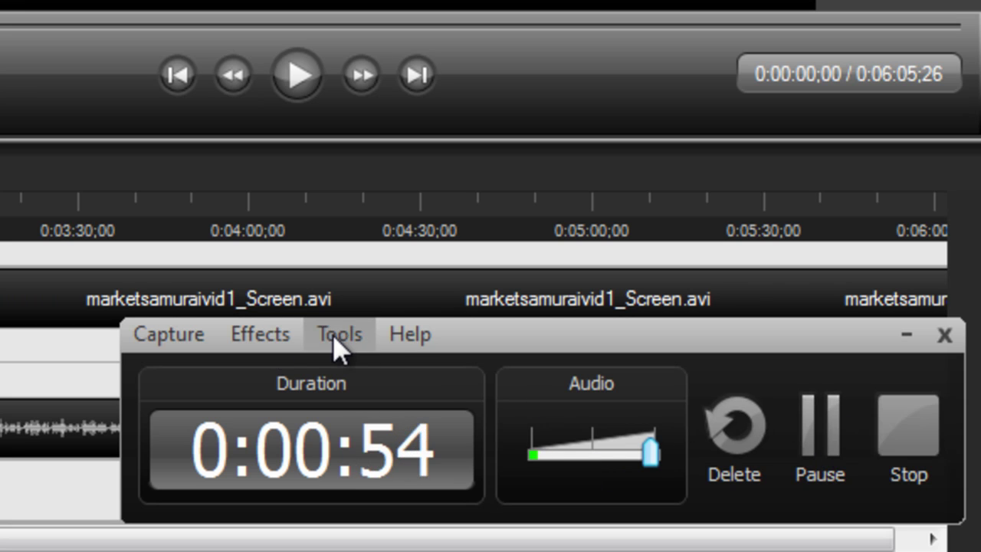
{"action": "key", "text": "F10"}
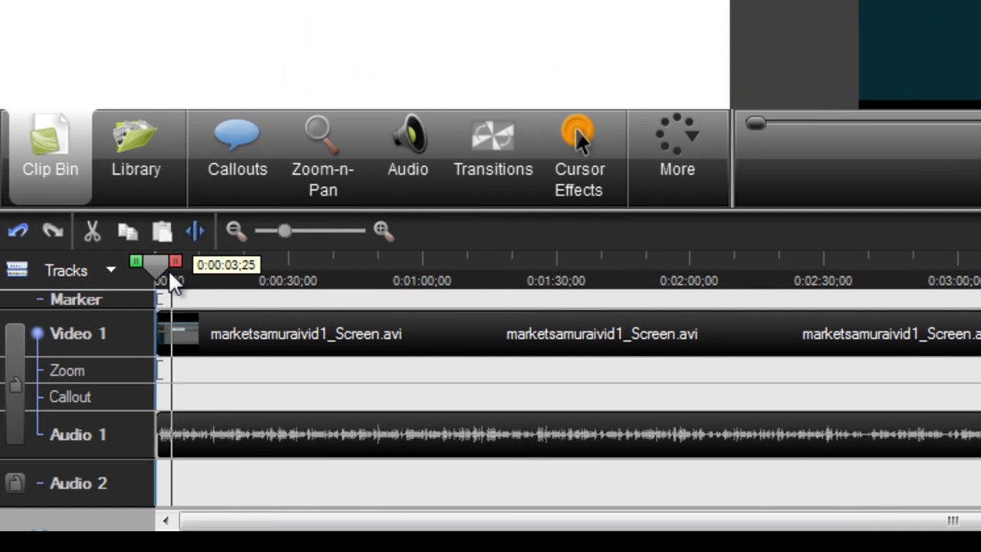
- Scrub the playhead forward along the timeline and bring it back to the start
{"action": "left_click_drag", "start_coordinate": [171, 276], "coordinate": [739, 267]}
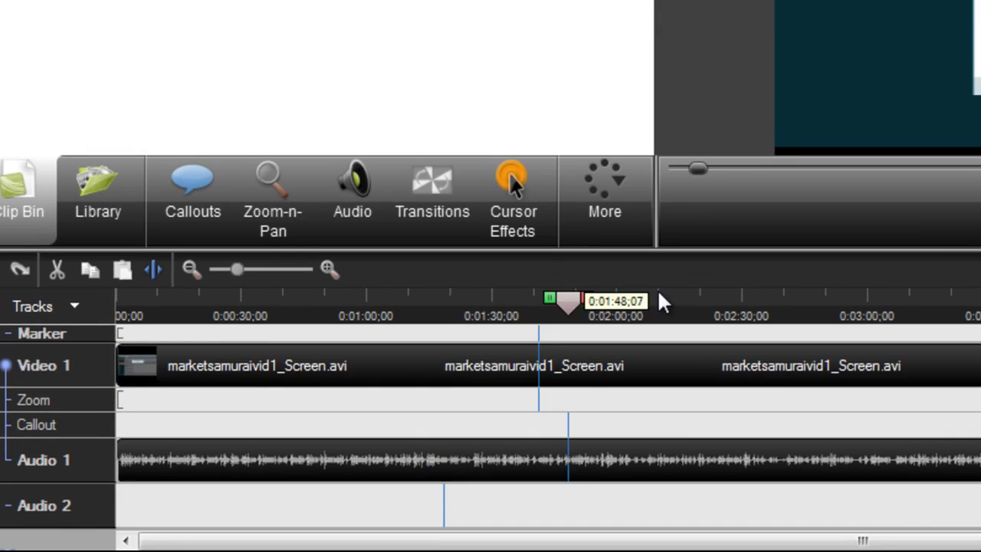
{"action": "left_click_drag", "start_coordinate": [664, 303], "coordinate": [879, 291]}
{"action": "left_click_drag", "start_coordinate": [463, 475], "coordinate": [0, 469]}
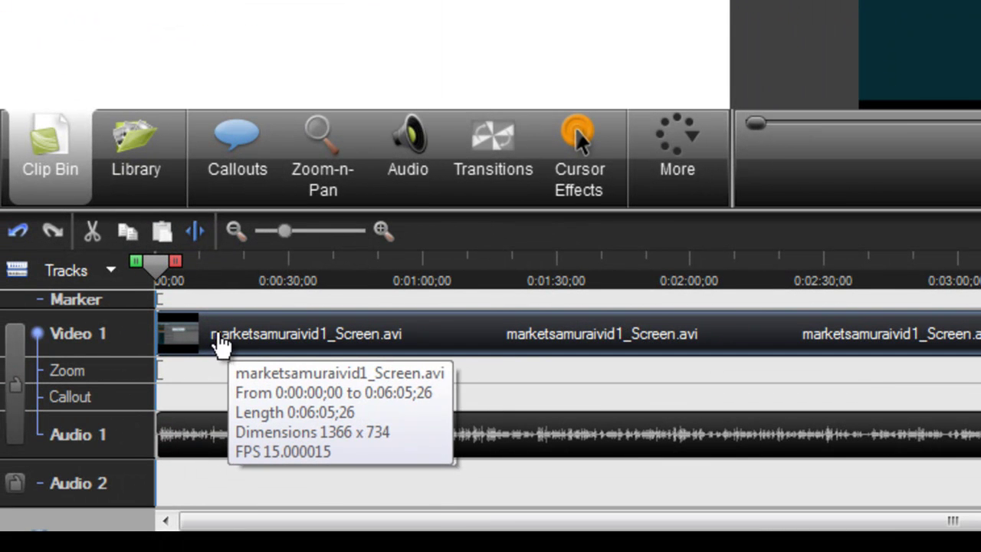
- Examine the screen recording's clip on Video 1 and its matching sound on Audio 1
{"action": "left_click", "coordinate": [217, 433]}
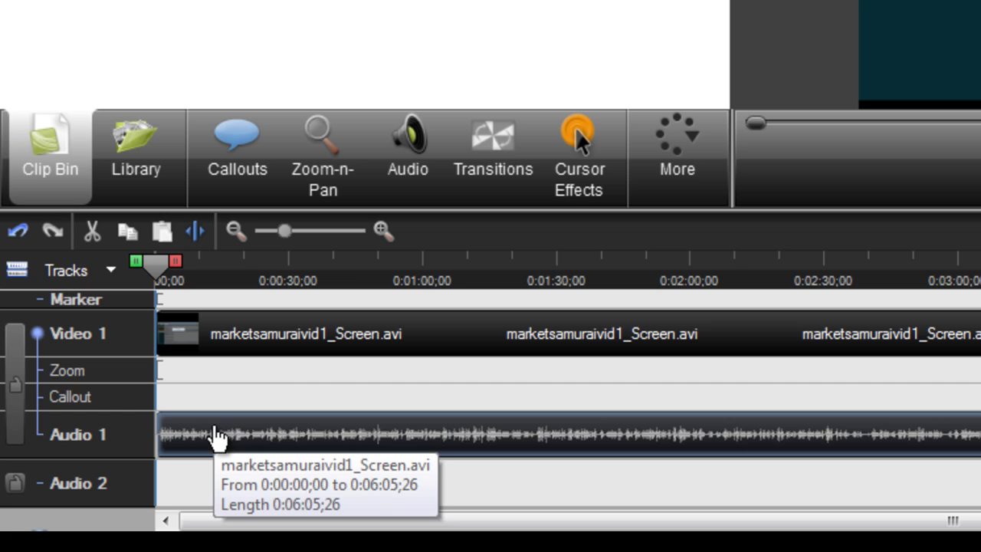
{"action": "left_click", "coordinate": [246, 335]}
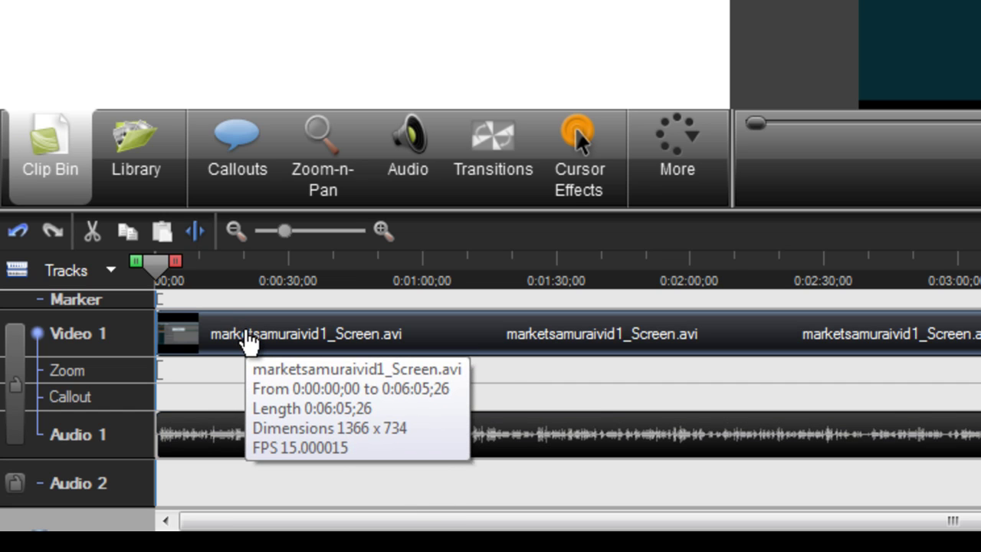
{"action": "left_click", "coordinate": [217, 451]}
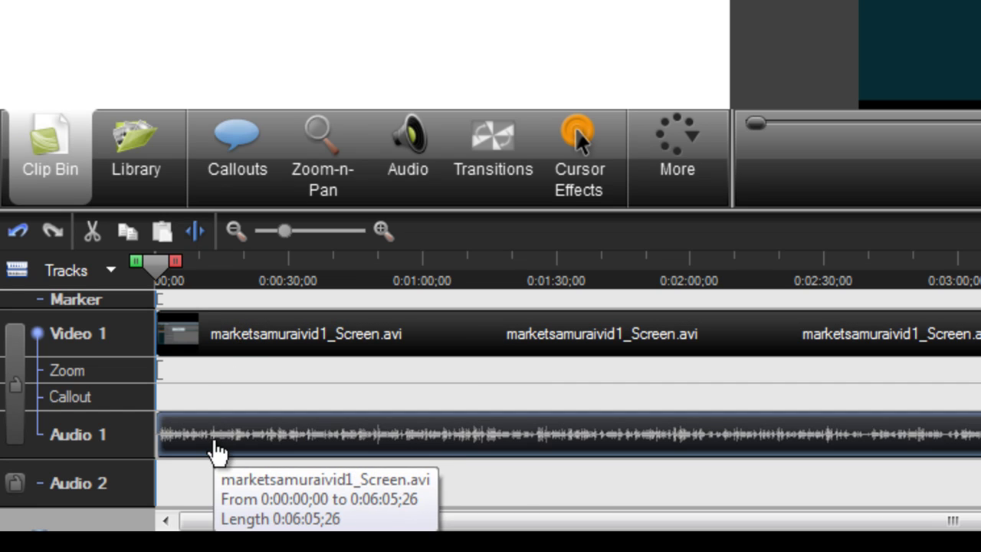
{"action": "left_click", "coordinate": [213, 346]}
{"action": "left_click", "coordinate": [202, 437]}
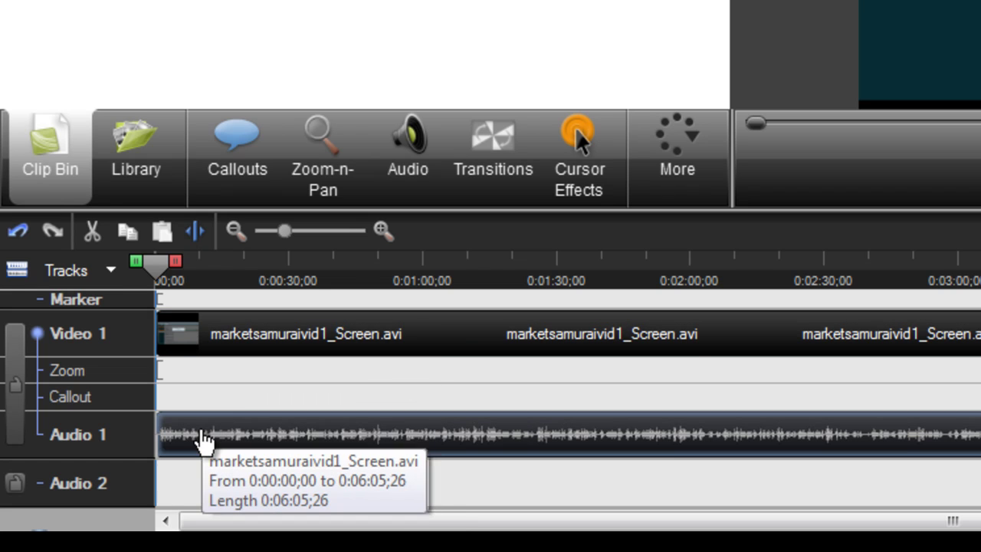
{"action": "left_click", "coordinate": [231, 368]}
{"action": "left_click", "coordinate": [236, 426]}
{"action": "left_click", "coordinate": [246, 368]}
{"action": "left_click", "coordinate": [230, 451]}
{"action": "left_click", "coordinate": [245, 355]}
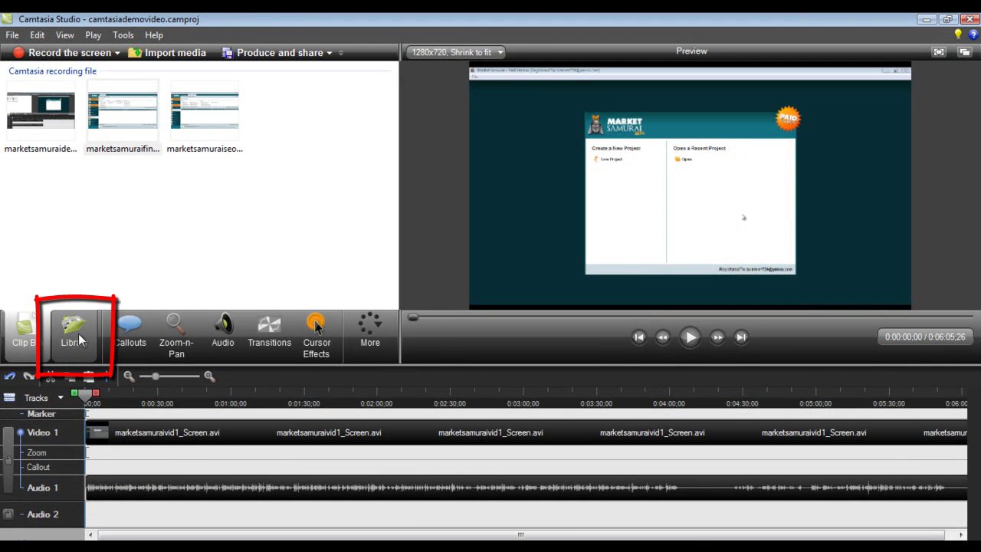
- Insert the Silver Streak animation video from the library at the very start of Video 1, ahead of the screen recording
{"action": "left_click", "coordinate": [74, 336]}
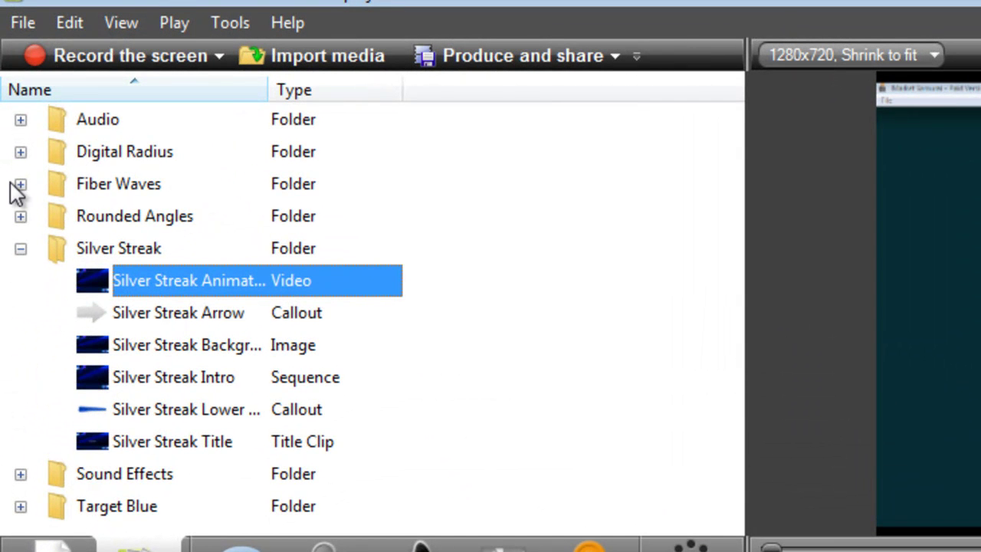
{"action": "mouse_move", "coordinate": [150, 296]}
{"action": "left_mouse_down"}
{"action": "mouse_move", "coordinate": [180, 471]}
{"action": "mouse_move", "coordinate": [172, 551]}
{"action": "mouse_move", "coordinate": [162, 551]}
{"action": "left_mouse_up"}
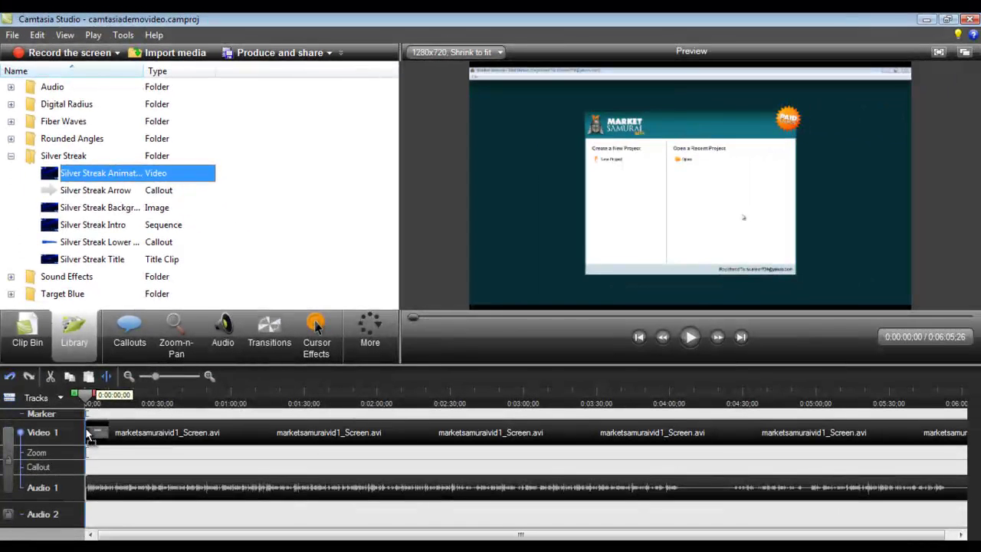
{"action": "left_click_drag", "start_coordinate": [88, 434], "coordinate": [90, 437]}
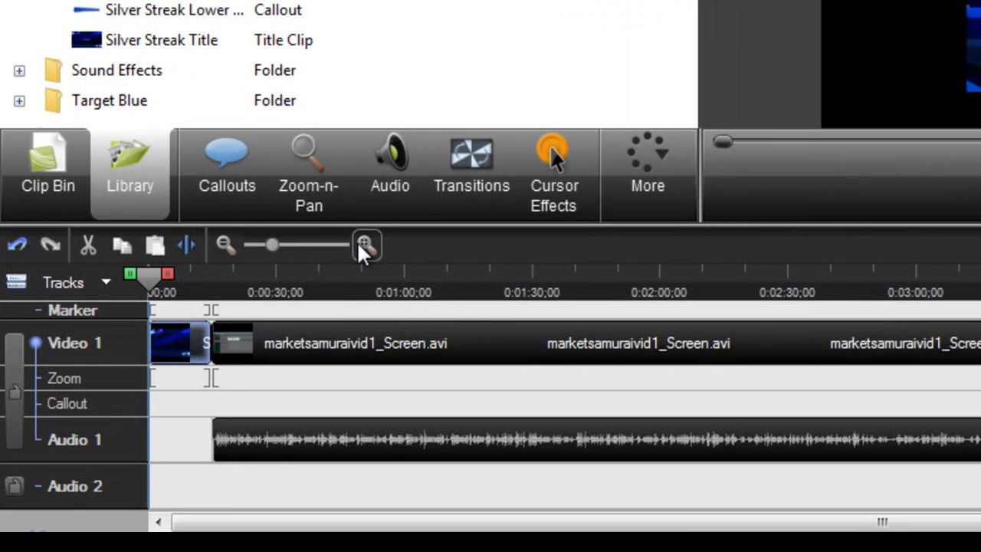
- Trim the end of the Silver Streak clip so it lasts about 8 seconds
{"action": "left_click", "coordinate": [359, 245]}
{"action": "left_click", "coordinate": [359, 246]}
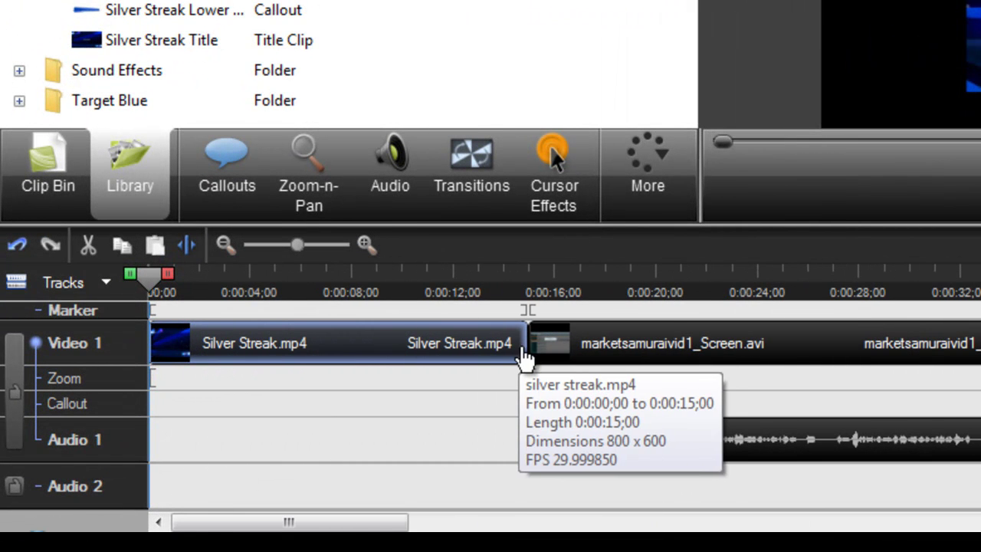
{"action": "left_click_drag", "start_coordinate": [527, 346], "coordinate": [360, 349]}
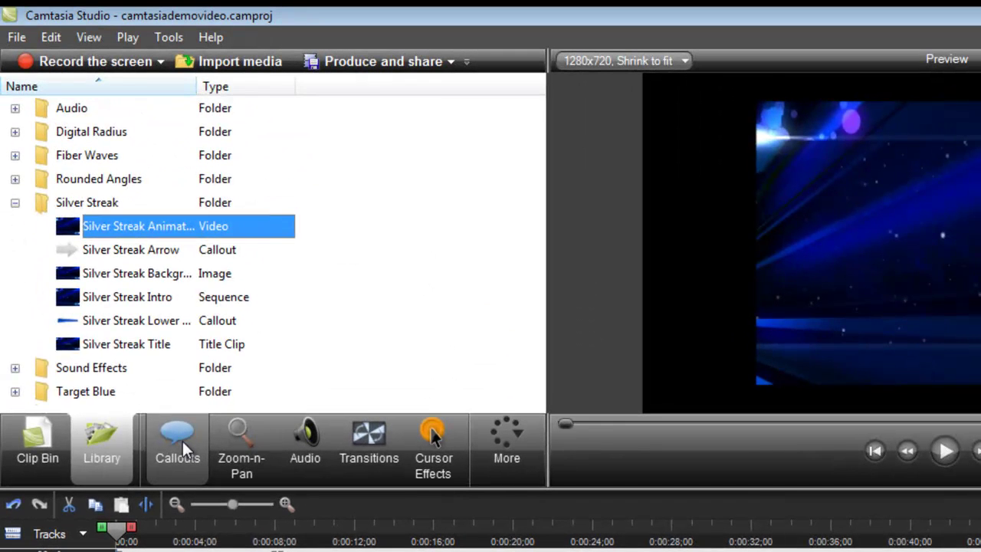
- Add an Arrow callout over the intro clip with the text "Camtasia"
{"action": "left_click", "coordinate": [234, 162]}
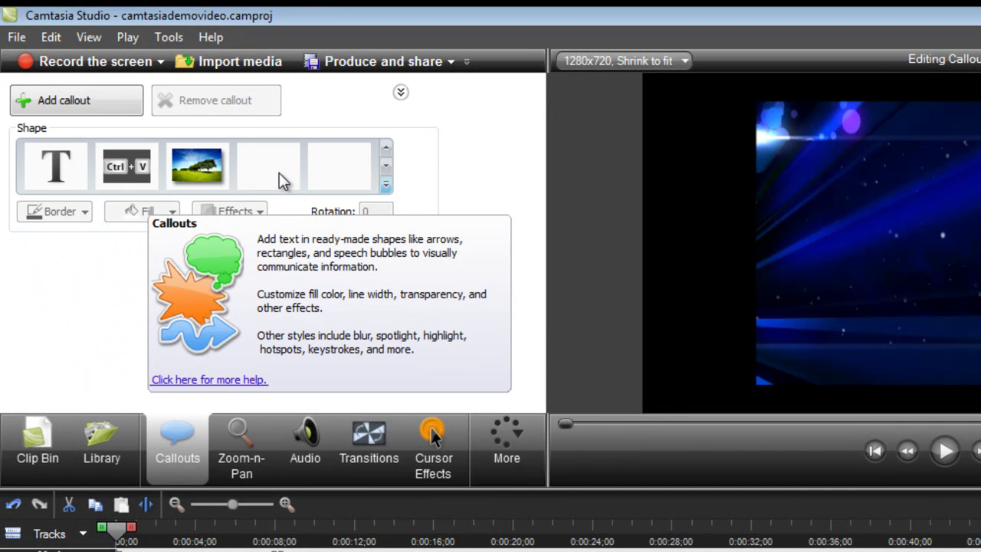
{"action": "left_click", "coordinate": [386, 186]}
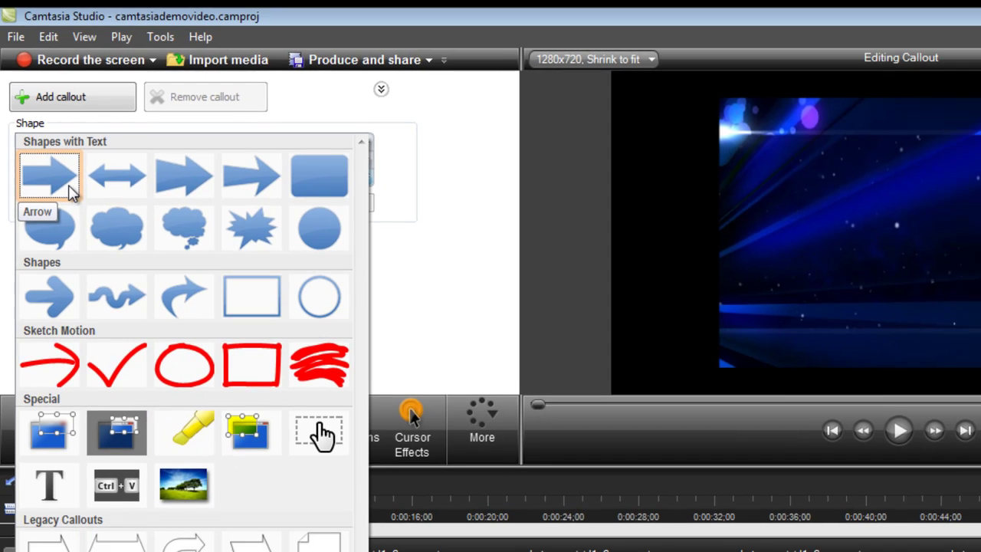
{"action": "left_click", "coordinate": [70, 188]}
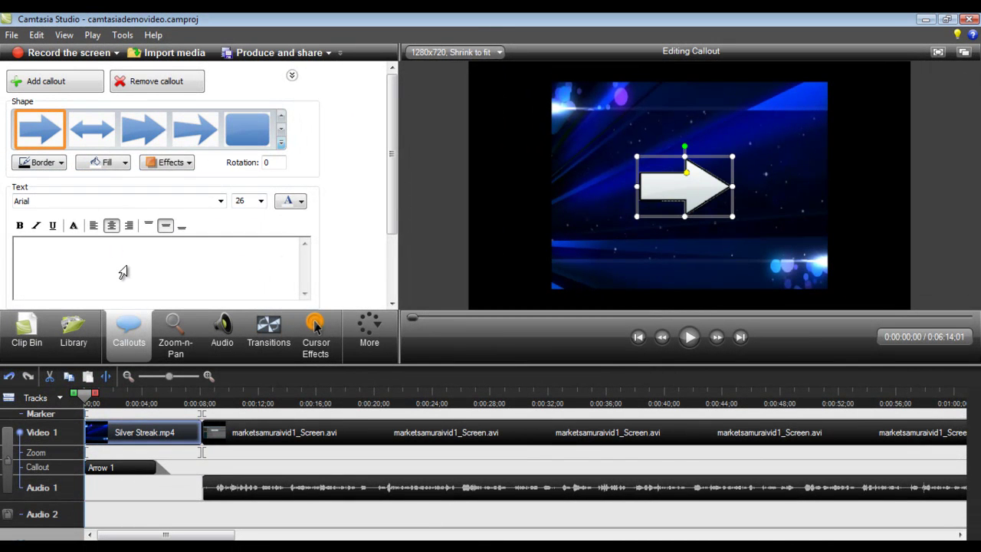
{"action": "type", "text": "Camtasia"}
- Set the "Camtasia" text in the arrow callout to black
{"action": "double_click", "coordinate": [187, 251]}
{"action": "left_click", "coordinate": [299, 205]}
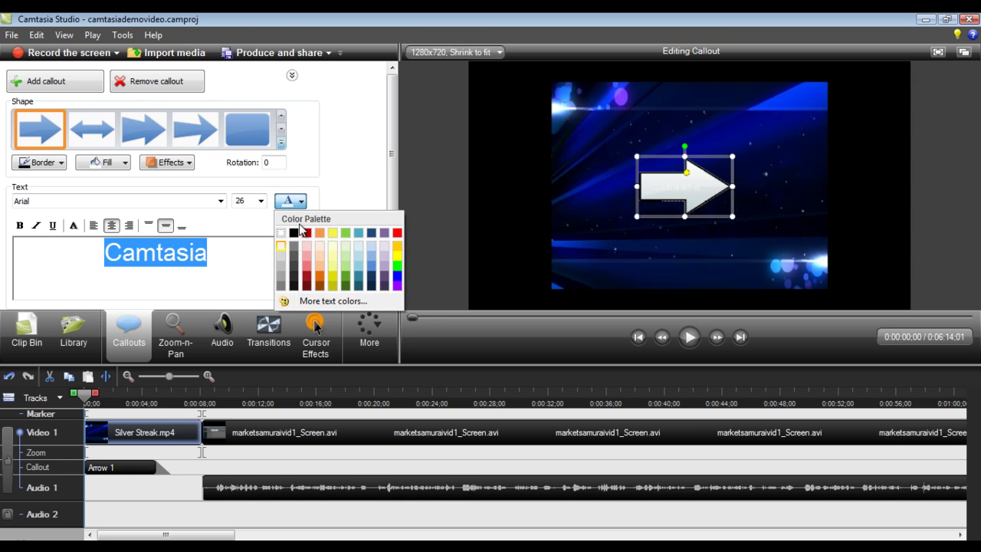
{"action": "left_click", "coordinate": [293, 232]}
{"action": "left_click", "coordinate": [259, 262]}
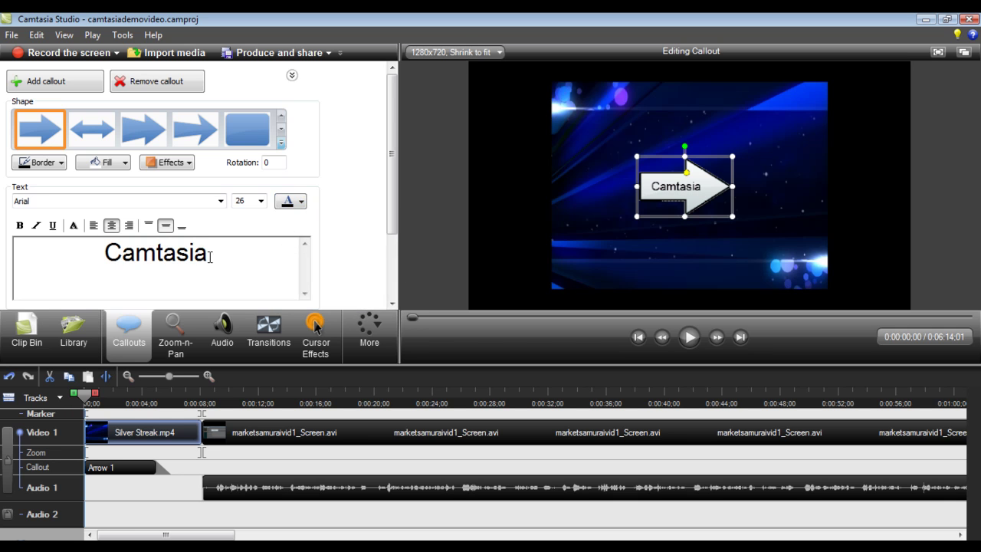
- Change the arrow callout to a plain text callout and color its "Camtasia" text white
{"action": "left_click", "coordinate": [281, 144]}
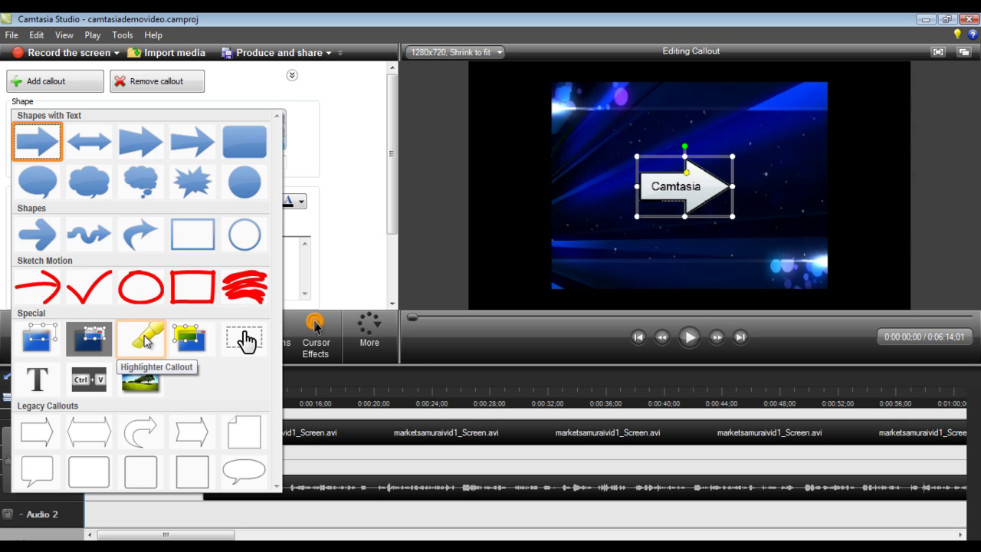
{"action": "left_click", "coordinate": [32, 392]}
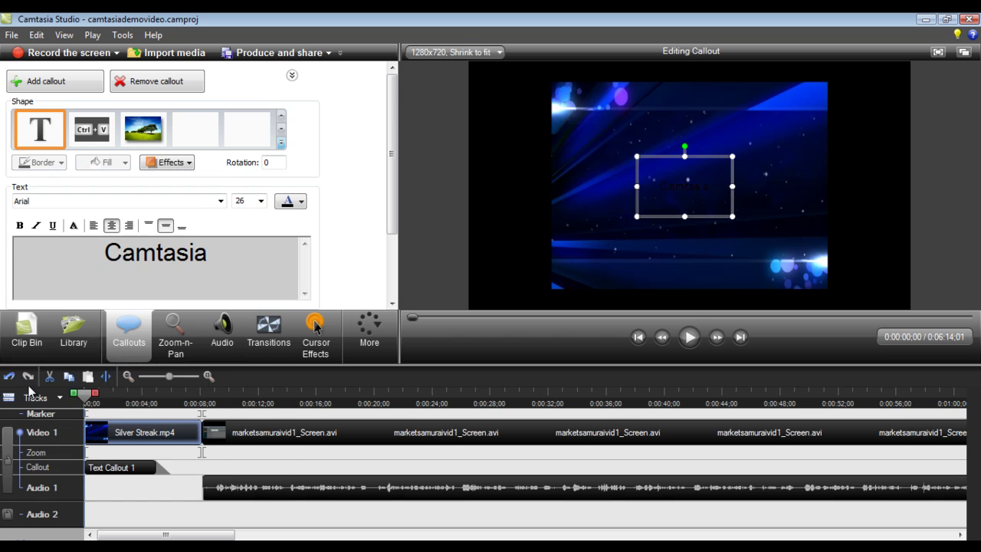
{"action": "double_click", "coordinate": [169, 257]}
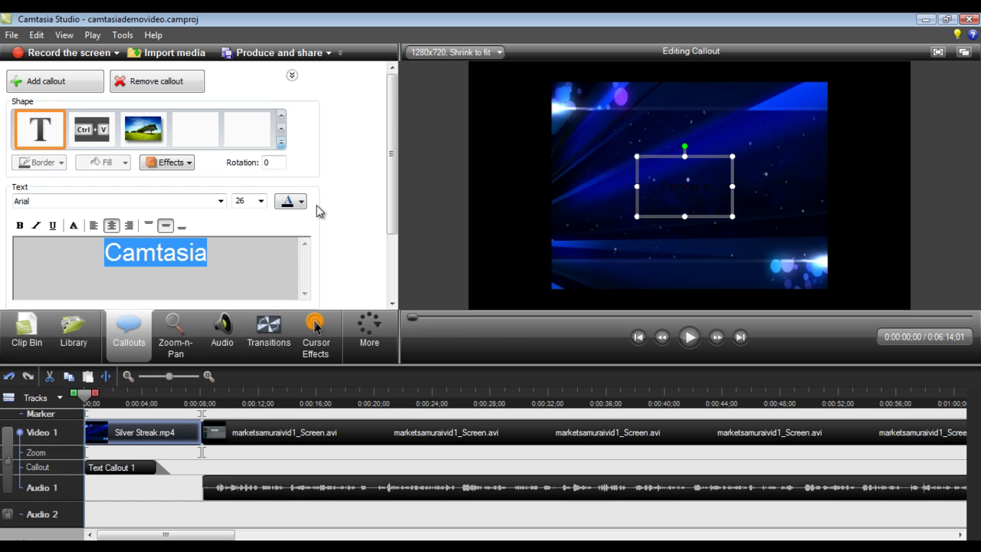
{"action": "left_click", "coordinate": [303, 202]}
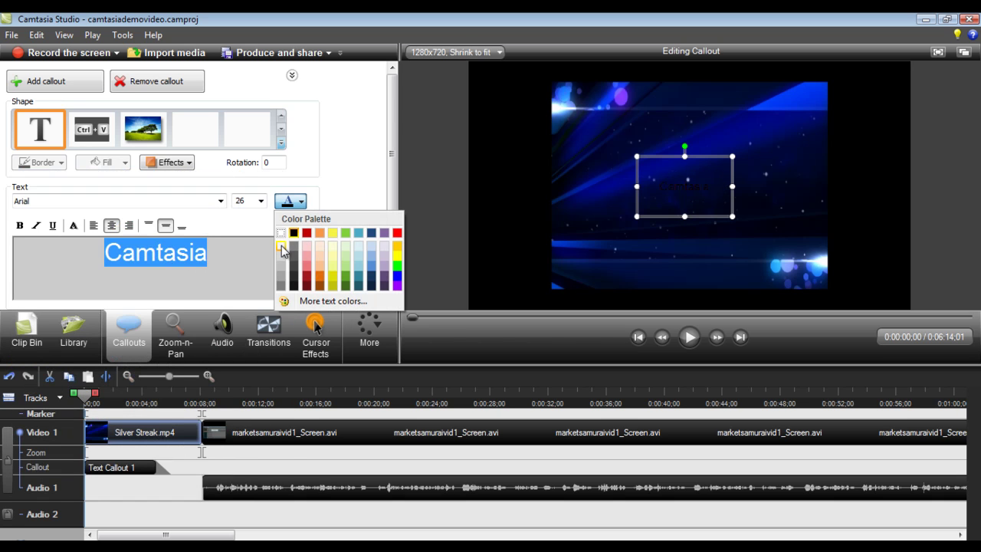
{"action": "left_click", "coordinate": [281, 244]}
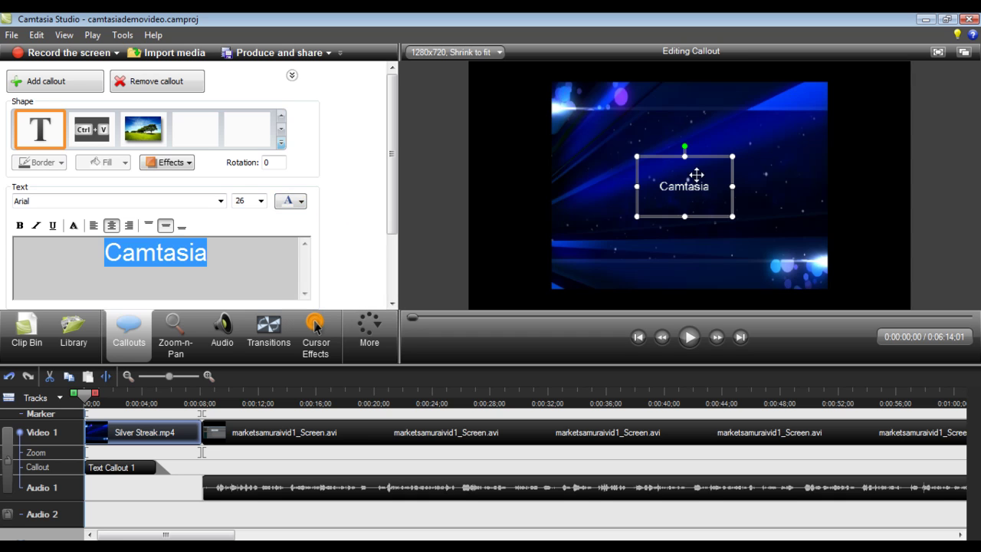
- Enlarge the text callout to about 453 × 336, center it over the intro, and set its font size to 36
{"action": "left_click_drag", "start_coordinate": [733, 217], "coordinate": [800, 278]}
{"action": "left_click_drag", "start_coordinate": [759, 241], "coordinate": [747, 223]}
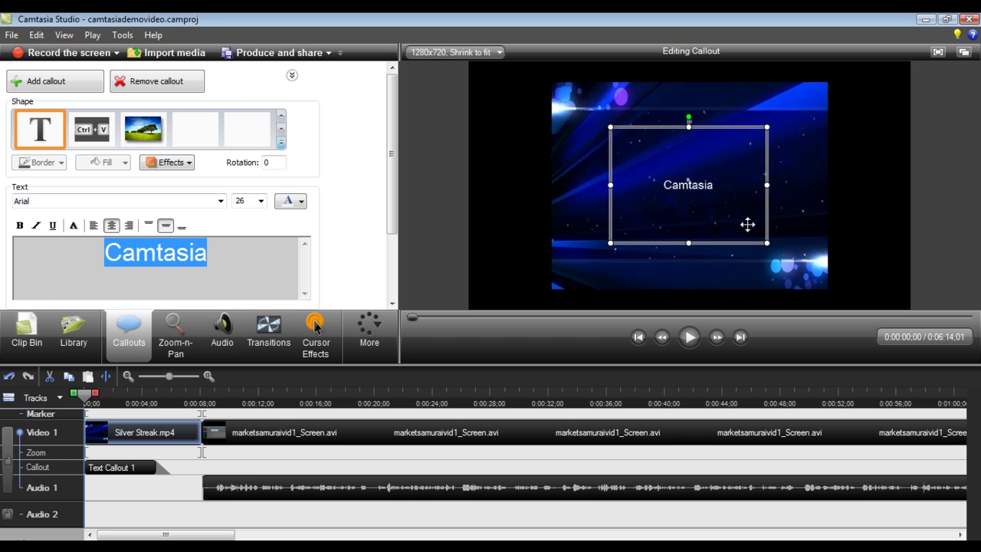
{"action": "left_click", "coordinate": [261, 201]}
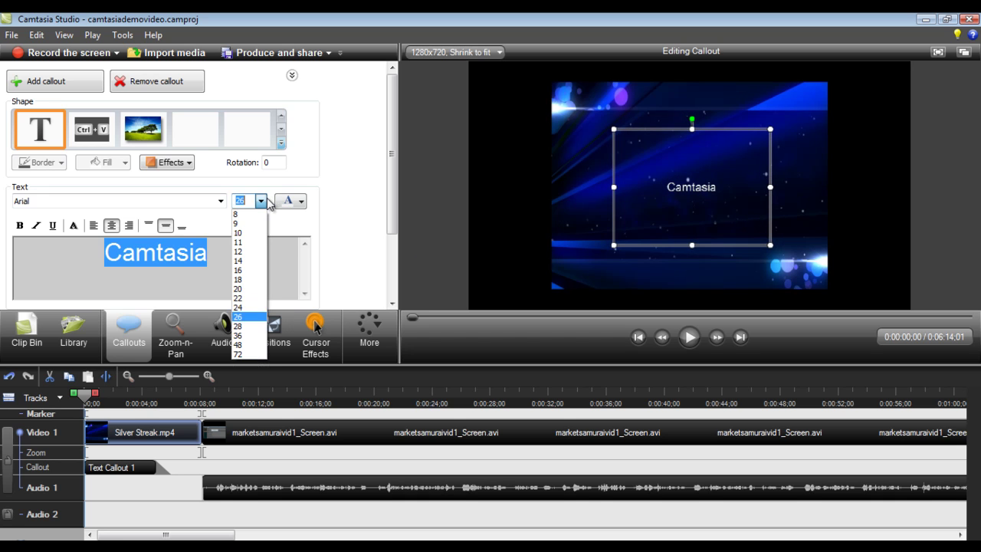
{"action": "left_click", "coordinate": [249, 338]}
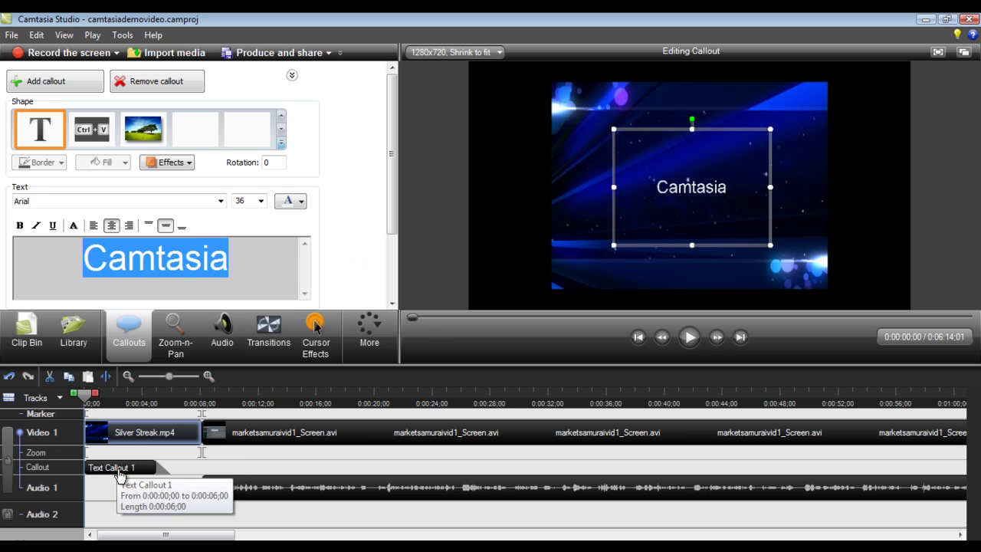
- Move the text callout to start at about 2 seconds on the timeline and give it a 1.00 sec fade-in
{"action": "mouse_move", "coordinate": [117, 469]}
{"action": "left_mouse_down"}
{"action": "mouse_move", "coordinate": [205, 460]}
{"action": "mouse_move", "coordinate": [151, 457]}
{"action": "mouse_move", "coordinate": [240, 469]}
{"action": "mouse_move", "coordinate": [170, 472]}
{"action": "left_mouse_up"}
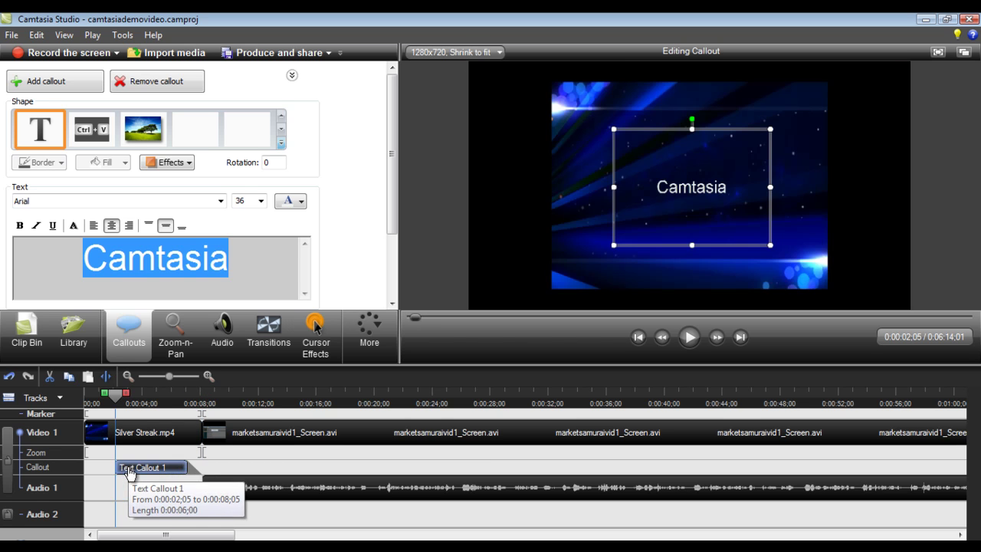
{"action": "scroll", "coordinate": [392, 297], "scroll_direction": "down", "scroll_amount": 3}
{"action": "scroll", "coordinate": [392, 298], "scroll_direction": "down", "scroll_amount": 1}
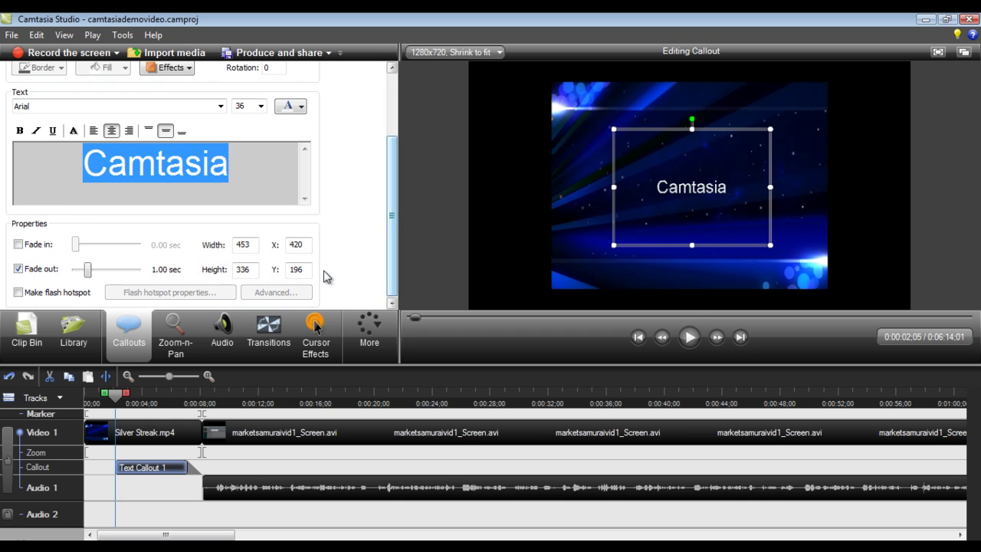
{"action": "left_click", "coordinate": [18, 244]}
{"action": "left_click_drag", "start_coordinate": [75, 245], "coordinate": [88, 245]}
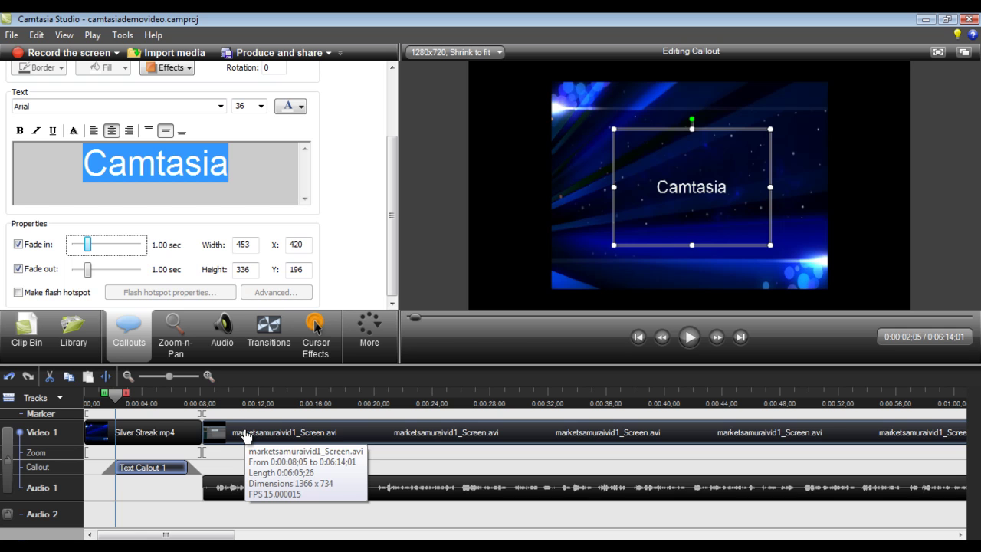
- Add a Random dissolve transition between silver streak.mp4 and marketsamuraivid1_Screen.avi, and return to the callout timeline
{"action": "left_click", "coordinate": [269, 329]}
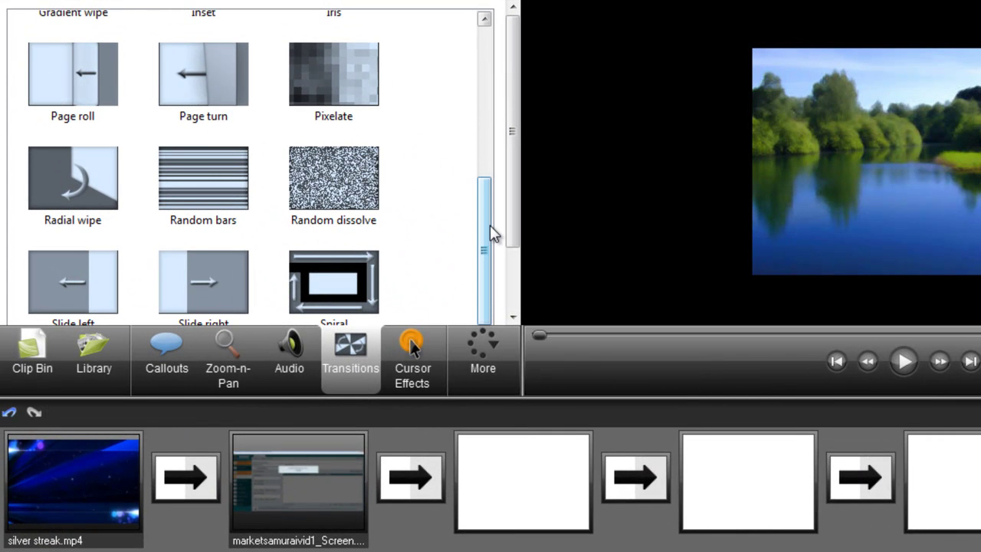
{"action": "mouse_move", "coordinate": [490, 224]}
{"action": "left_mouse_down"}
{"action": "mouse_move", "coordinate": [486, 254]}
{"action": "mouse_move", "coordinate": [495, 77]}
{"action": "mouse_move", "coordinate": [484, 305]}
{"action": "mouse_move", "coordinate": [521, 30]}
{"action": "mouse_move", "coordinate": [490, 230]}
{"action": "left_mouse_up"}
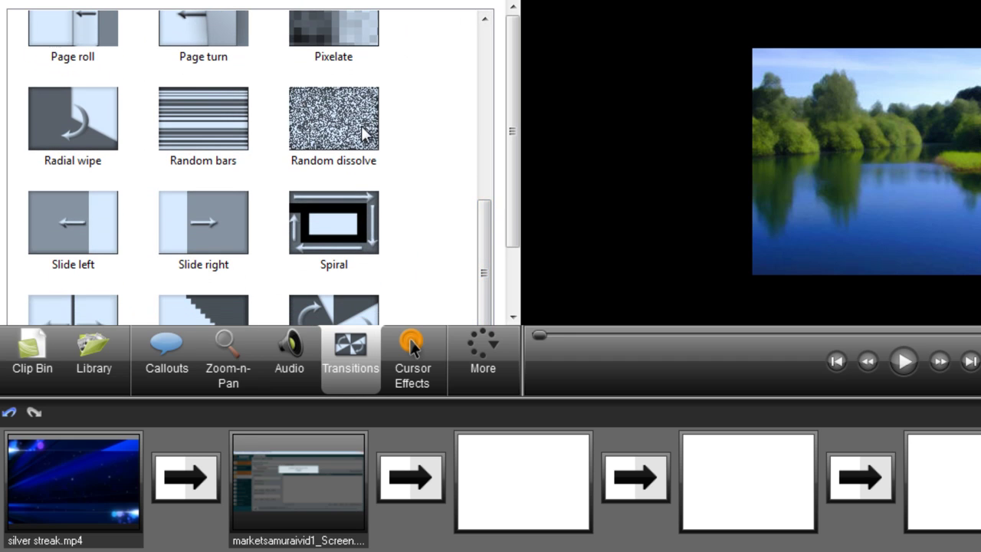
{"action": "left_click_drag", "start_coordinate": [367, 134], "coordinate": [182, 476]}
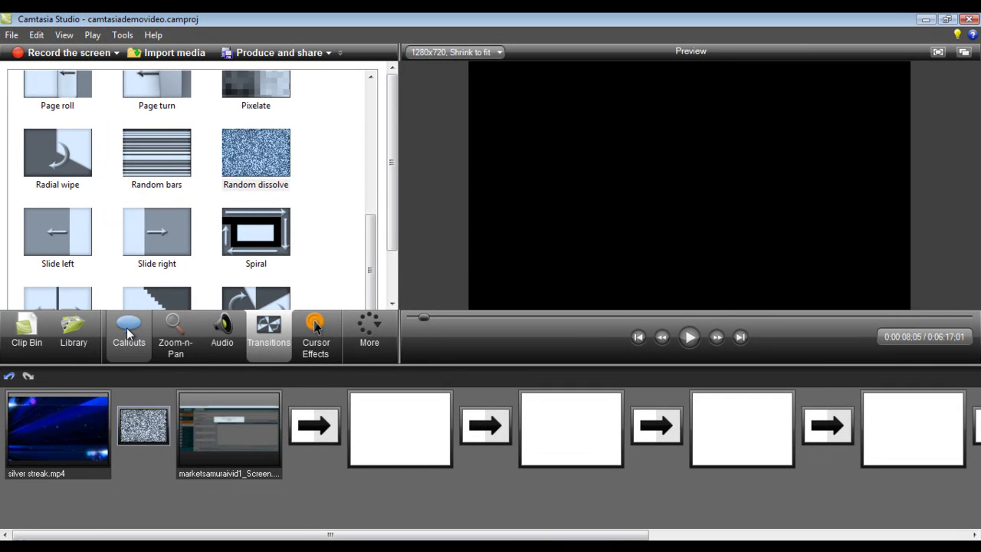
{"action": "left_click", "coordinate": [128, 333]}
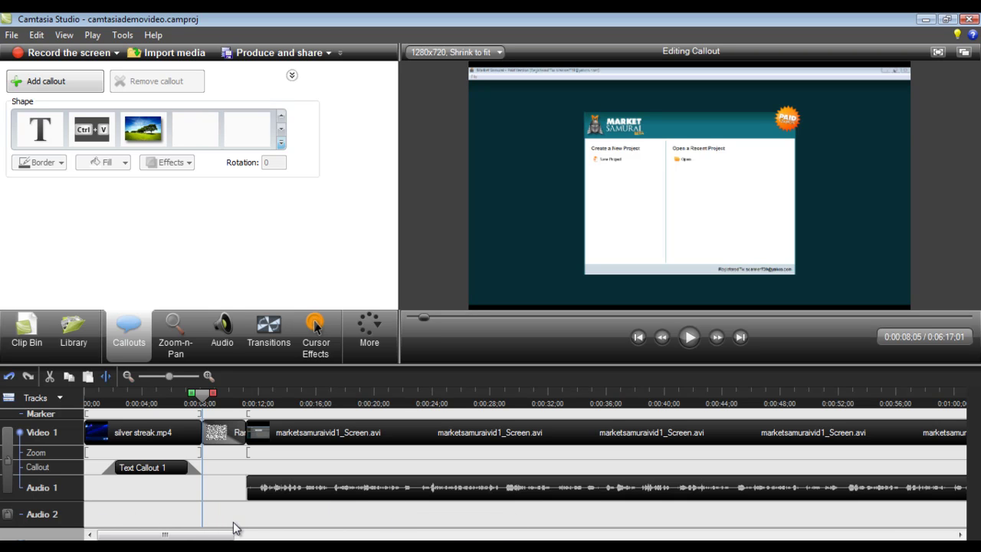
- Add Instrumental 1.mp3 from the file folder window to the Audio 2 track, starting at the beginning of the timeline
{"action": "left_click", "coordinate": [399, 546]}
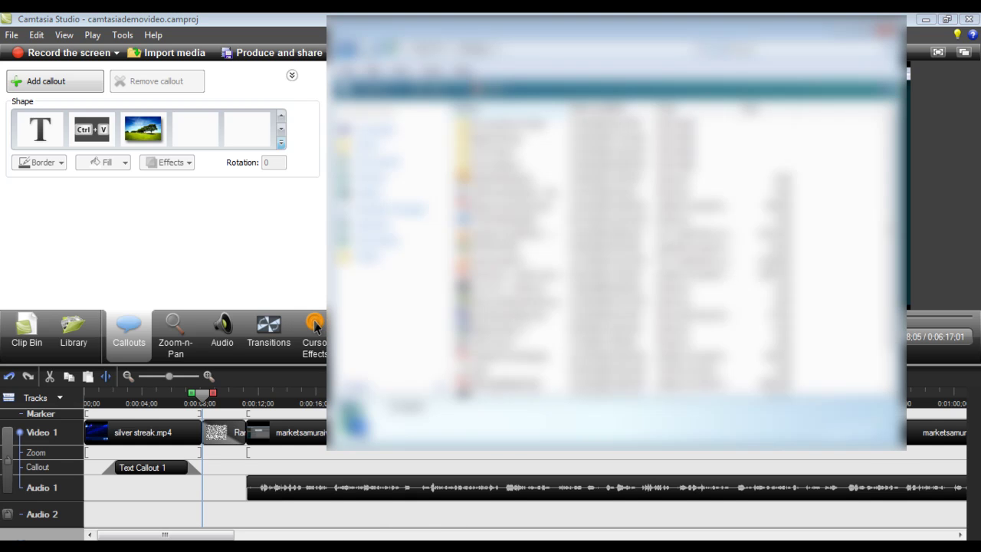
{"action": "left_click_drag", "start_coordinate": [512, 263], "coordinate": [144, 520]}
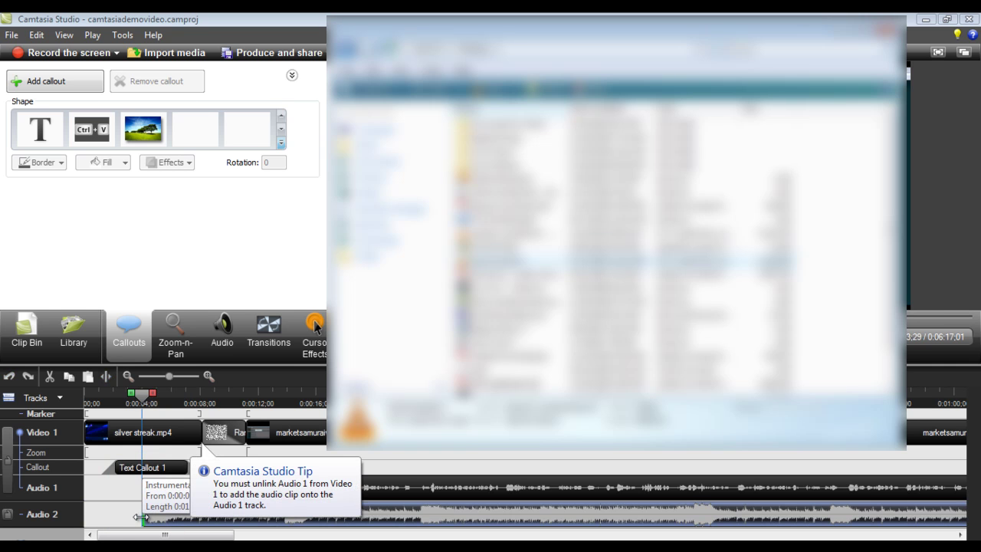
{"action": "left_click", "coordinate": [116, 520]}
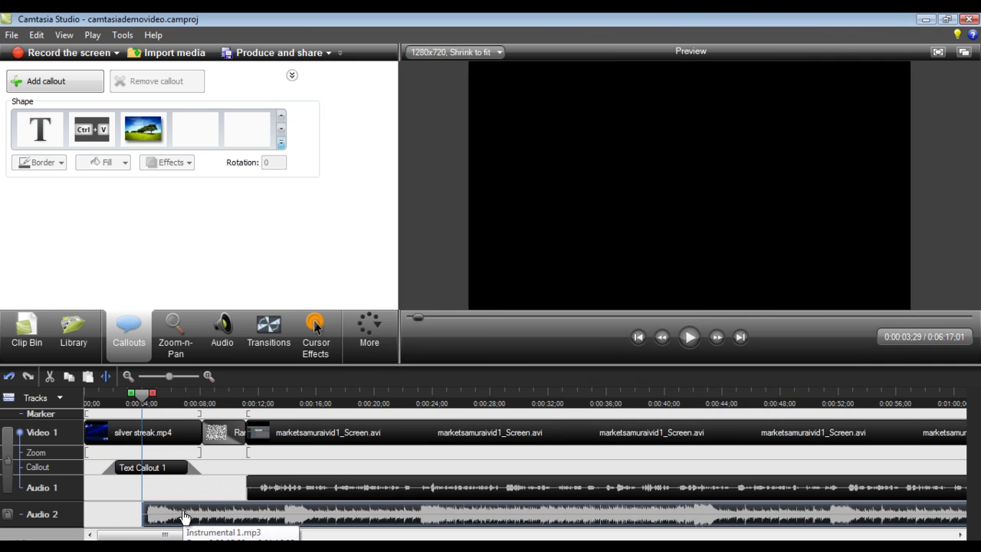
{"action": "left_click_drag", "start_coordinate": [200, 519], "coordinate": [134, 513]}
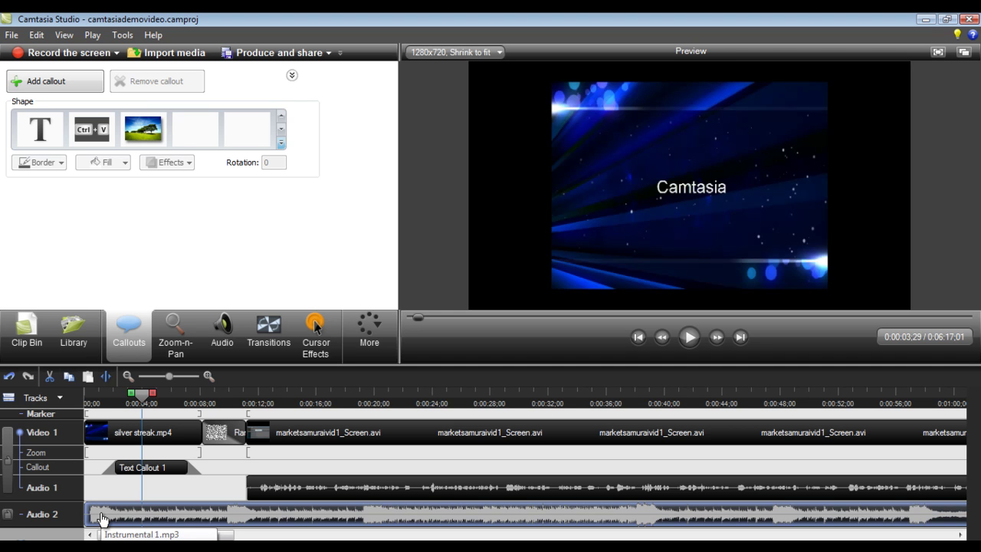
- Apply an audio fade-in to the Instrumental 1.mp3 music clip on the Audio 2 track
{"action": "left_click", "coordinate": [222, 331]}
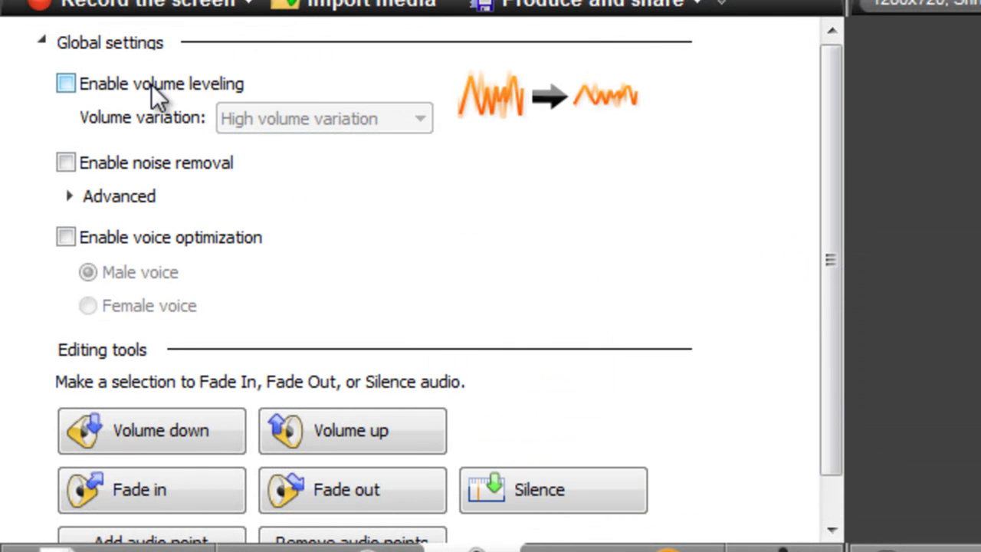
{"action": "key", "text": "Tab"}
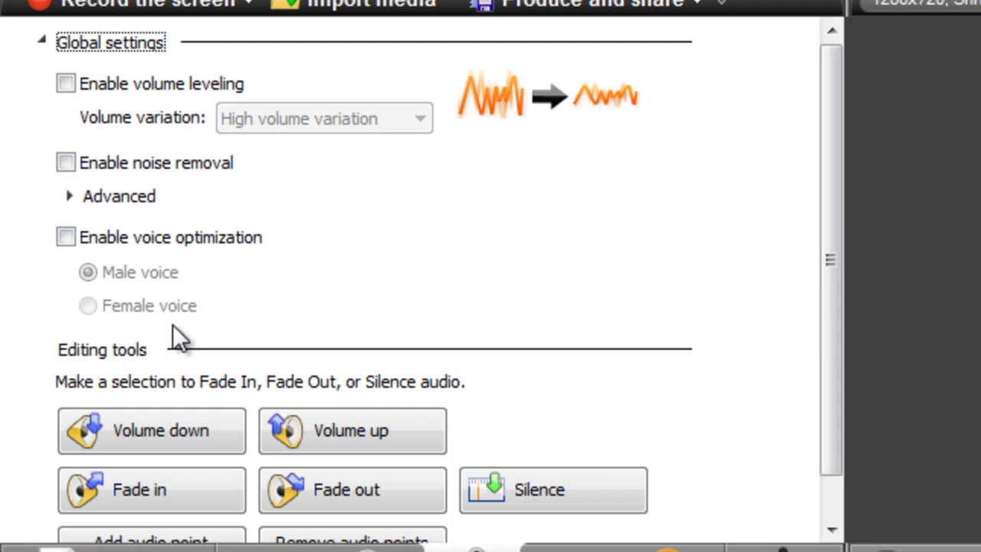
{"action": "left_click_drag", "start_coordinate": [824, 326], "coordinate": [825, 483]}
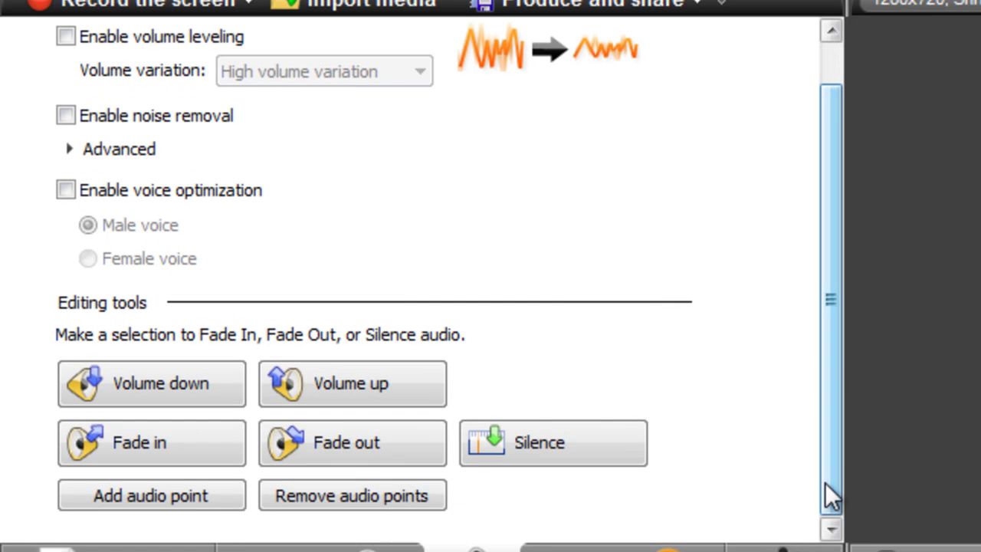
{"action": "left_click", "coordinate": [192, 442]}
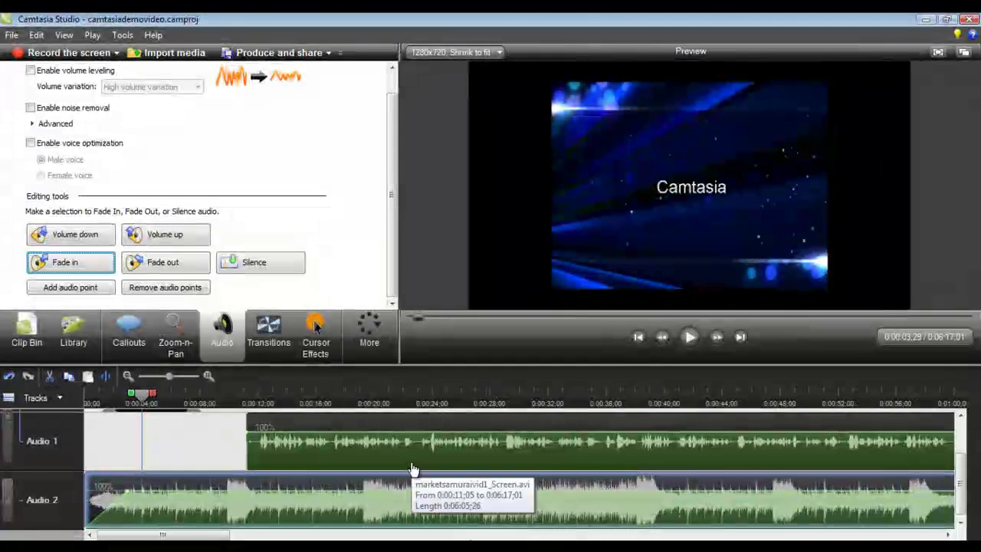
- Trim the end of the Instrumental 1.mp3 clip to about 12 seconds and apply an audio fade-out to it
{"action": "left_click", "coordinate": [129, 380]}
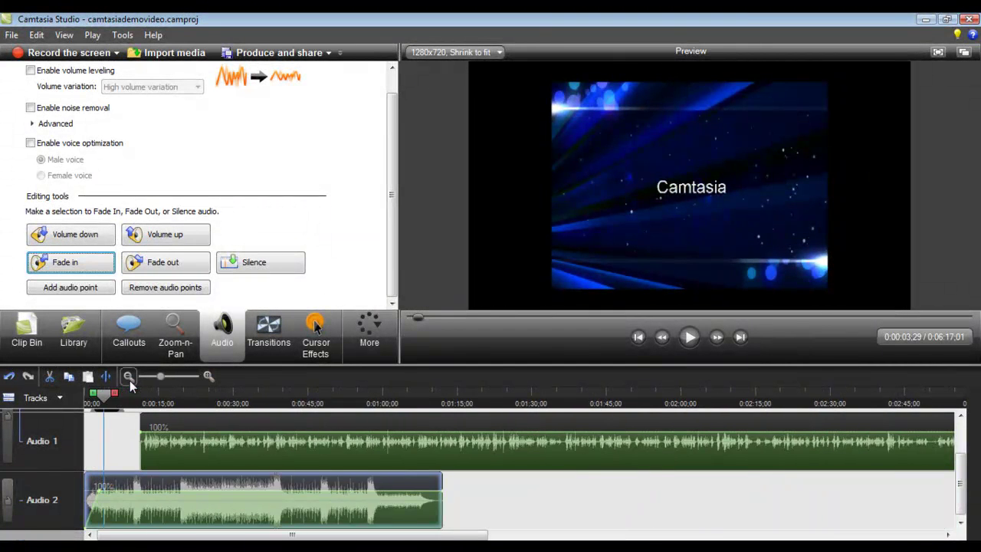
{"action": "left_click", "coordinate": [129, 380]}
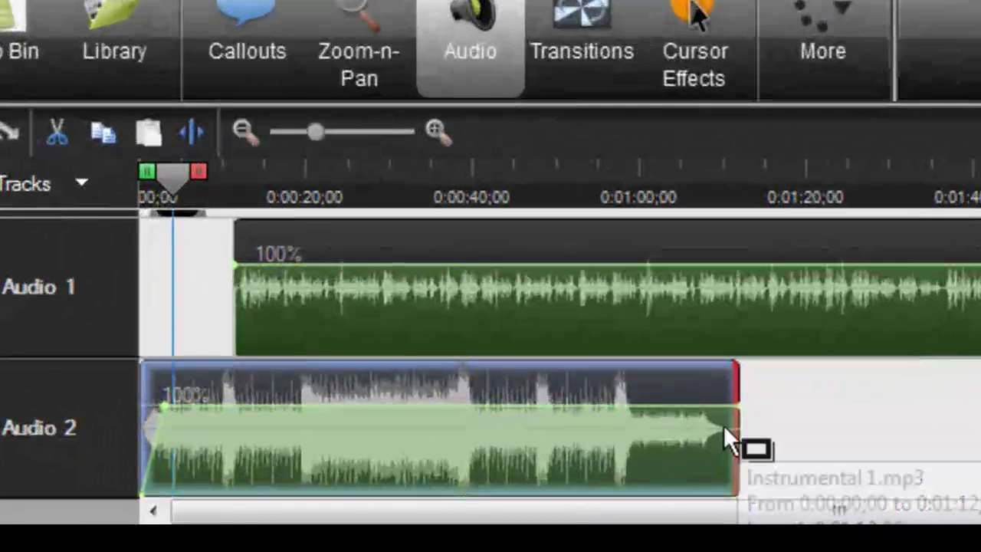
{"action": "left_click_drag", "start_coordinate": [334, 500], "coordinate": [200, 485]}
{"action": "left_click_drag", "start_coordinate": [418, 392], "coordinate": [249, 410]}
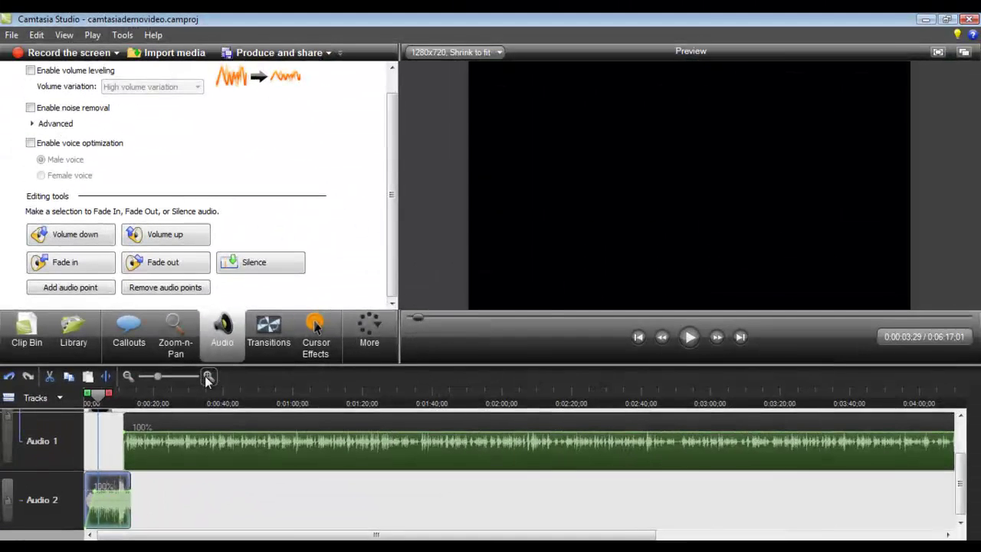
{"action": "left_click_drag", "start_coordinate": [185, 332], "coordinate": [207, 332]}
{"action": "left_click_drag", "start_coordinate": [480, 502], "coordinate": [448, 500]}
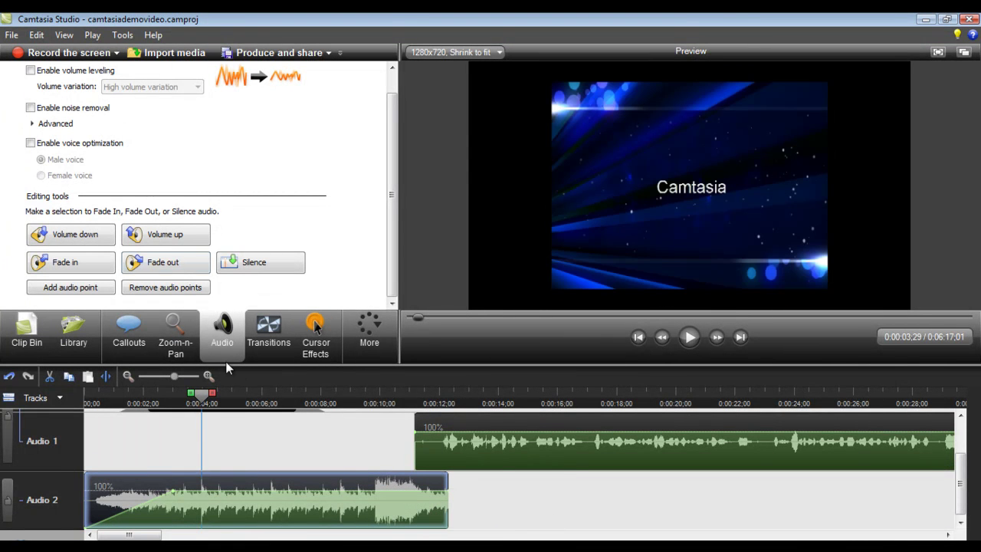
{"action": "left_click", "coordinate": [171, 265]}
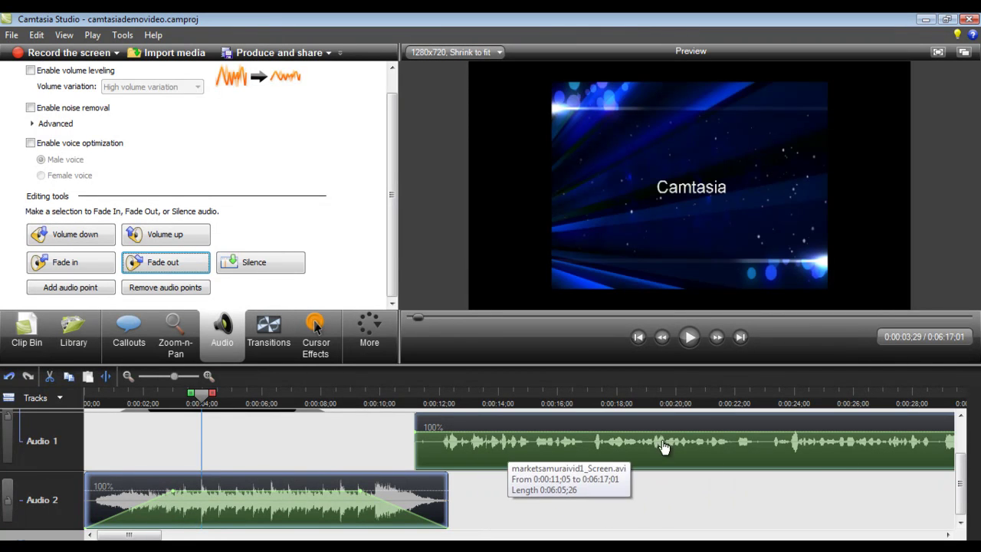
- Return the playhead to the start and set the editing dimensions to 1280 x 720, recommended for YouTube & HD
{"action": "left_click_drag", "start_coordinate": [959, 466], "coordinate": [963, 422]}
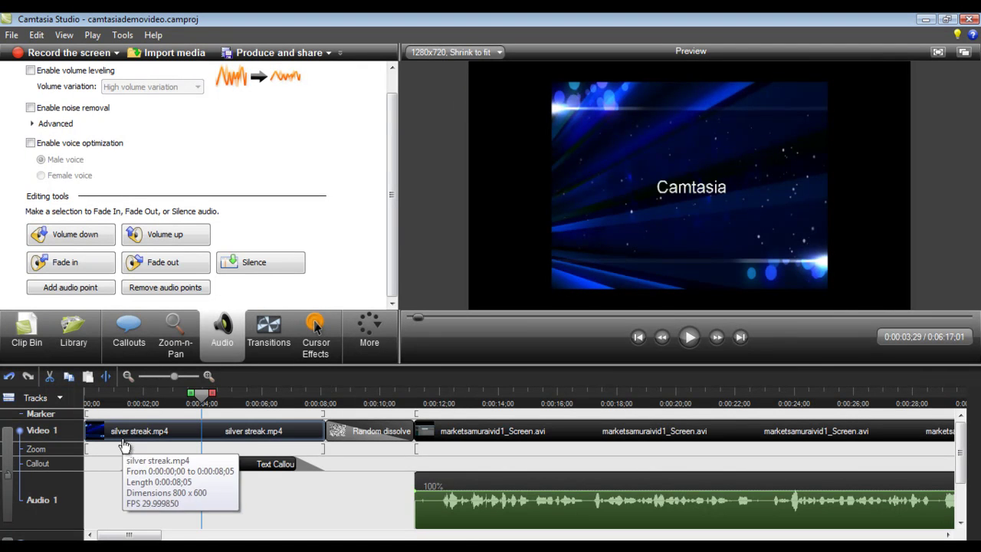
{"action": "left_click_drag", "start_coordinate": [201, 394], "coordinate": [111, 397]}
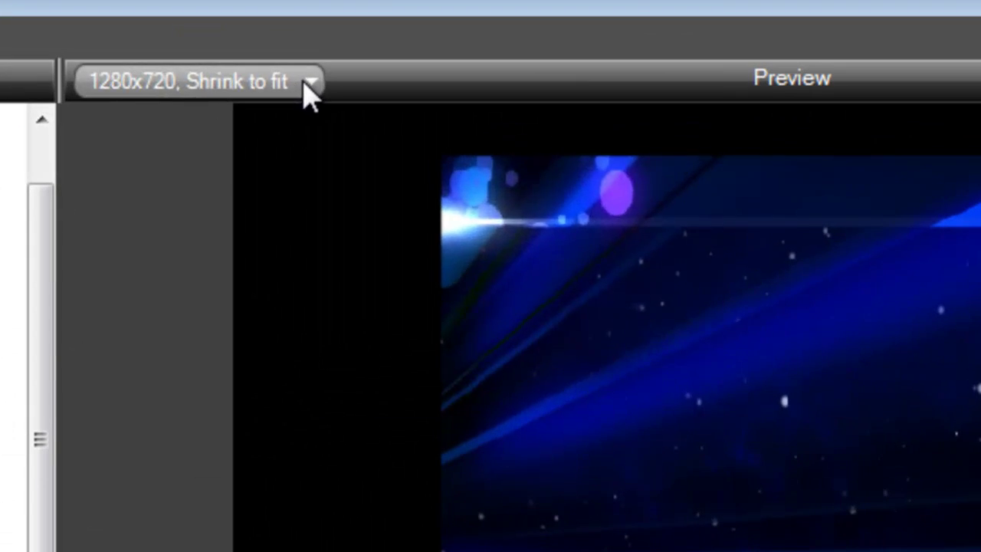
{"action": "left_click", "coordinate": [310, 82]}
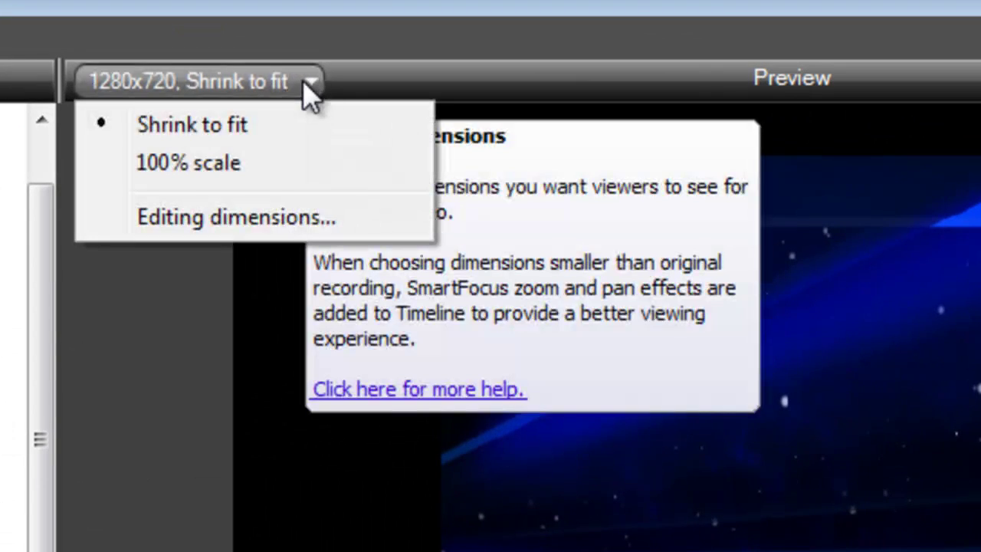
{"action": "left_click", "coordinate": [243, 218]}
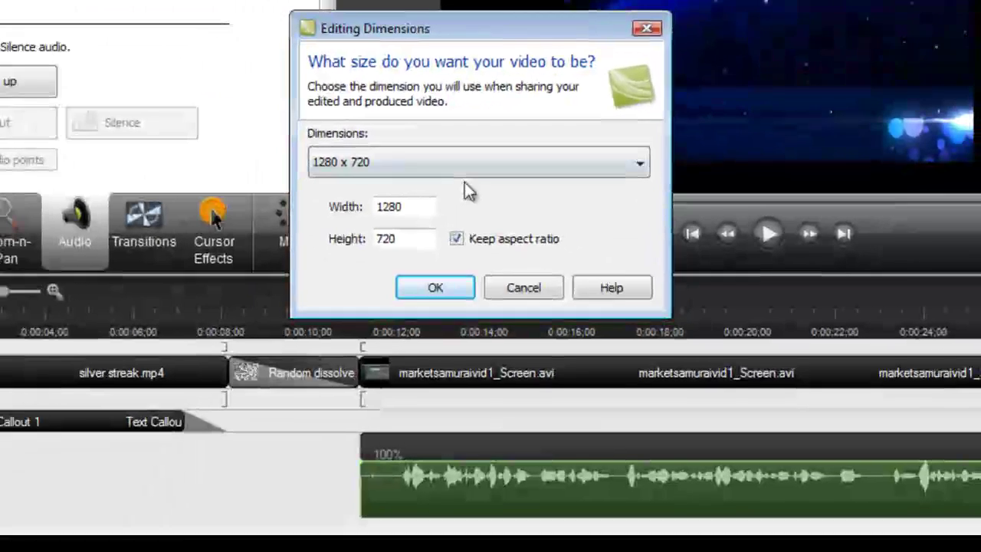
{"action": "left_click", "coordinate": [345, 464]}
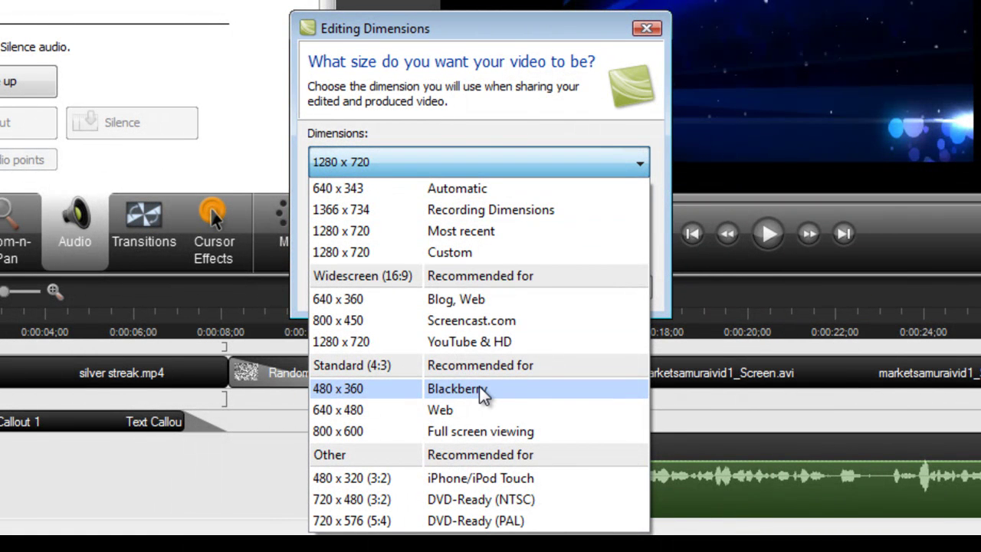
{"action": "left_click", "coordinate": [468, 342]}
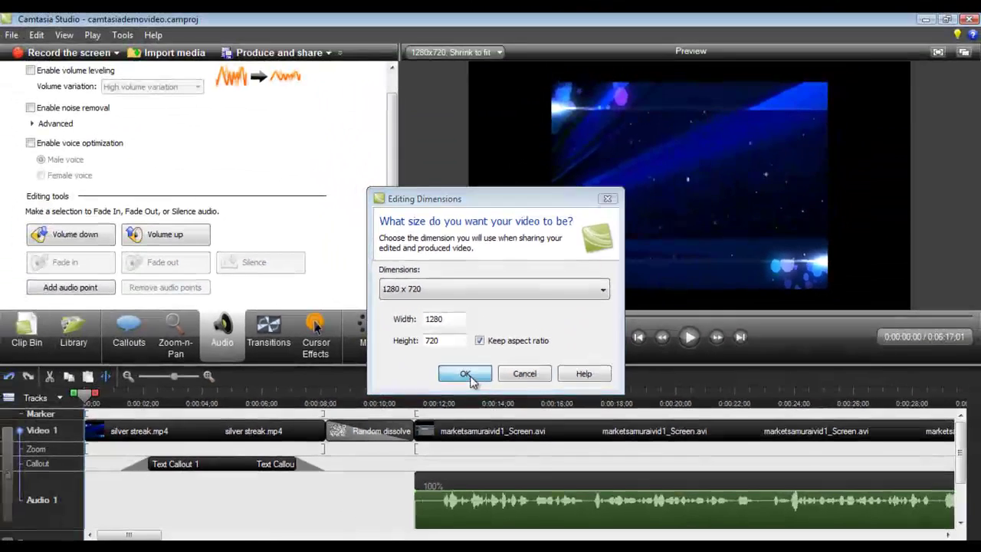
{"action": "left_click", "coordinate": [441, 290]}
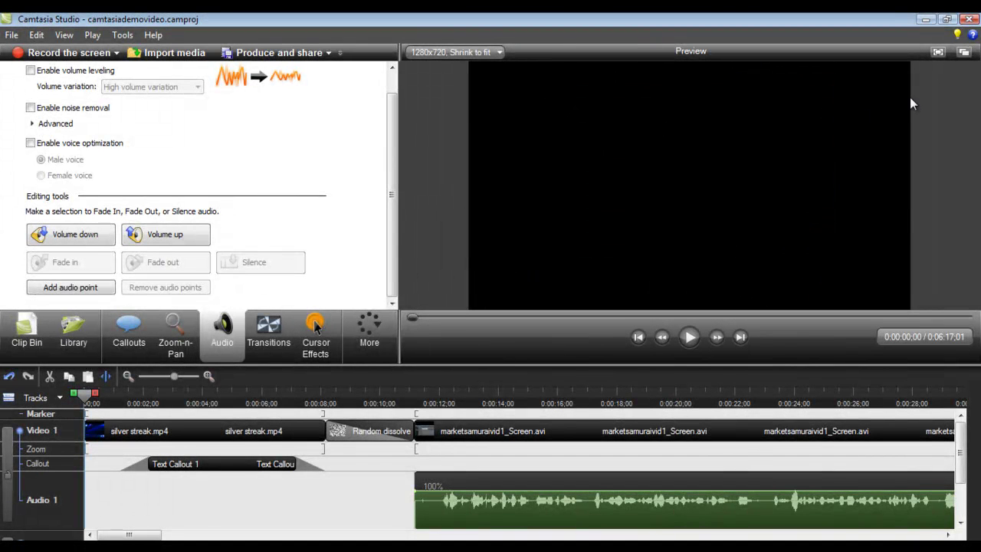
- Play the video from the start in full screen to check the intro, title, transition and music, and stop playback
{"action": "left_click", "coordinate": [690, 340]}
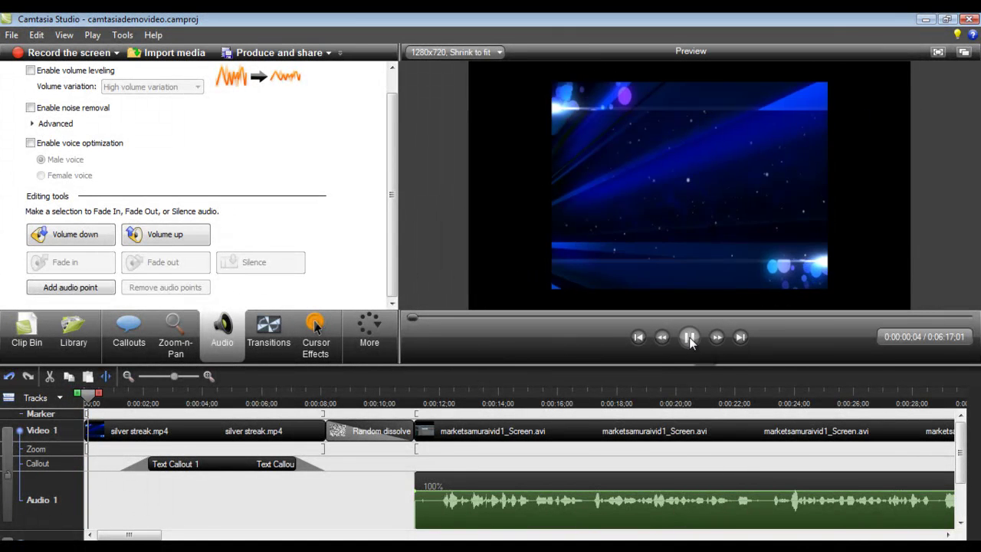
{"action": "left_click", "coordinate": [939, 52]}
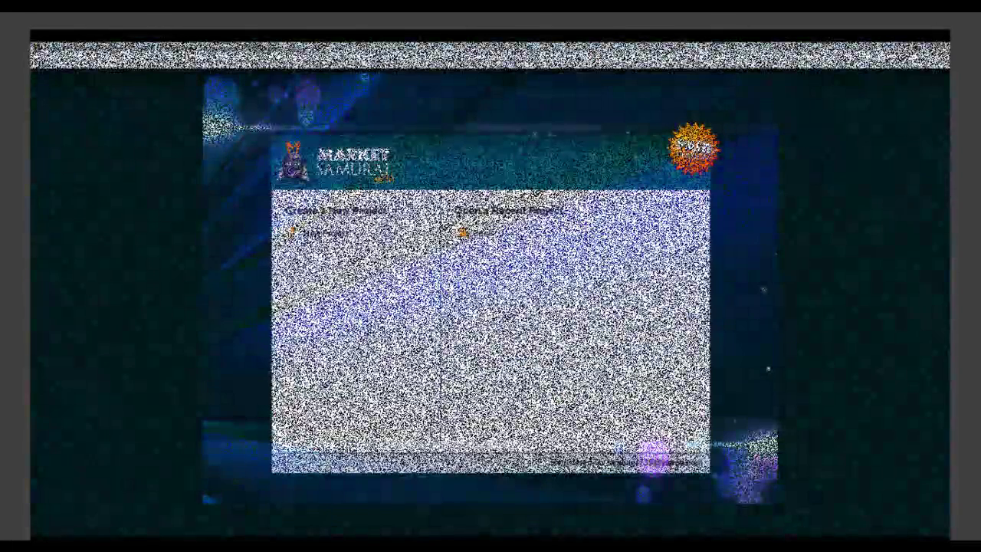
{"action": "key", "text": "Escape"}
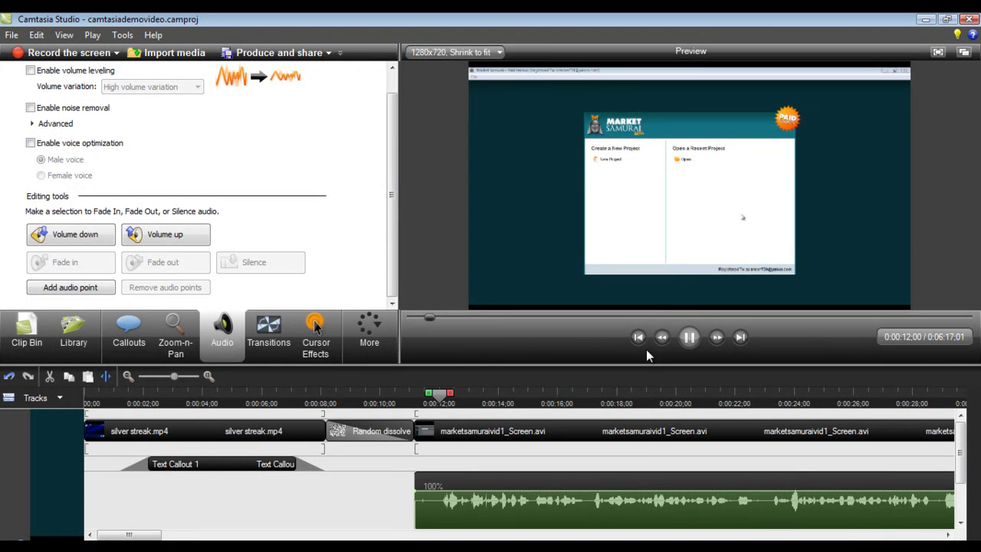
{"action": "key", "text": "space"}
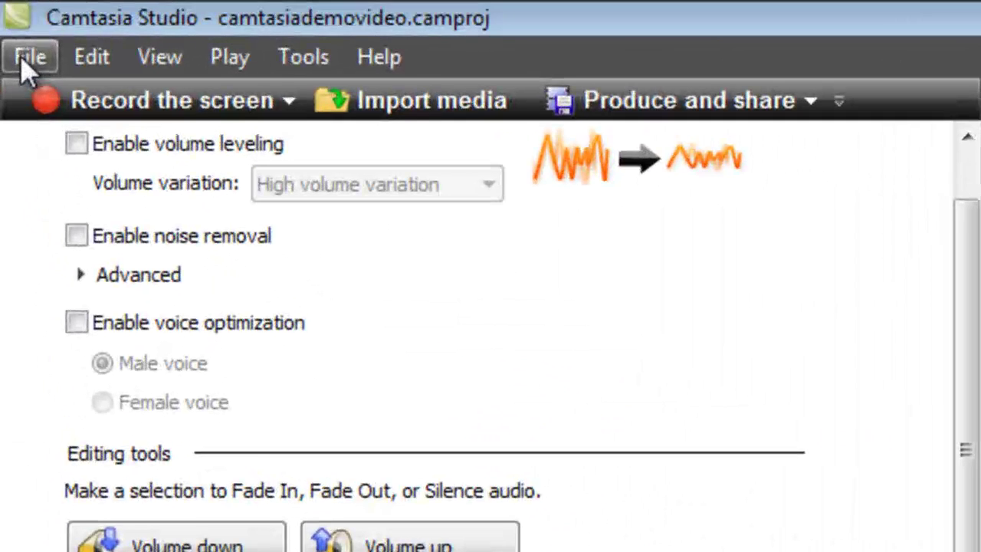
{"action": "left_click", "coordinate": [11, 35]}
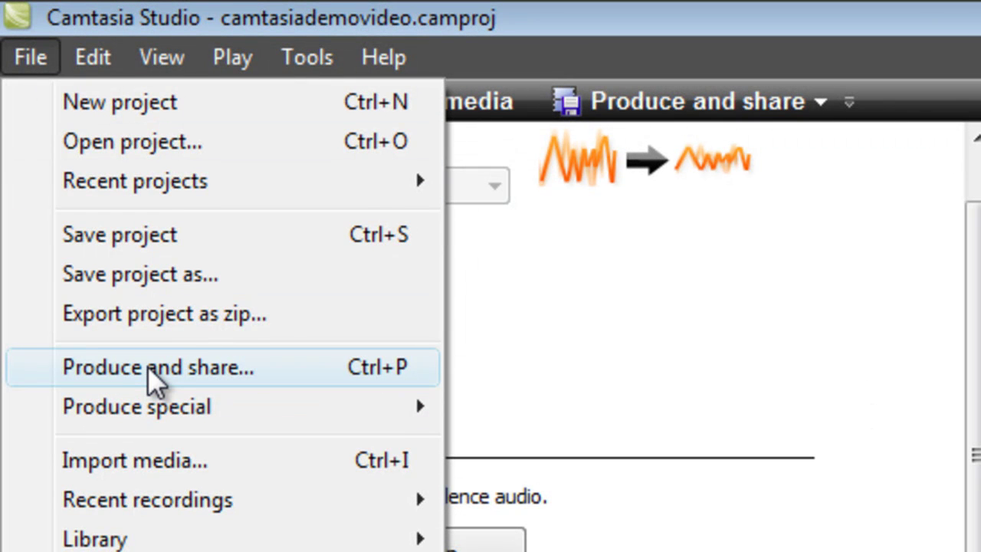
{"action": "left_click", "coordinate": [153, 370]}
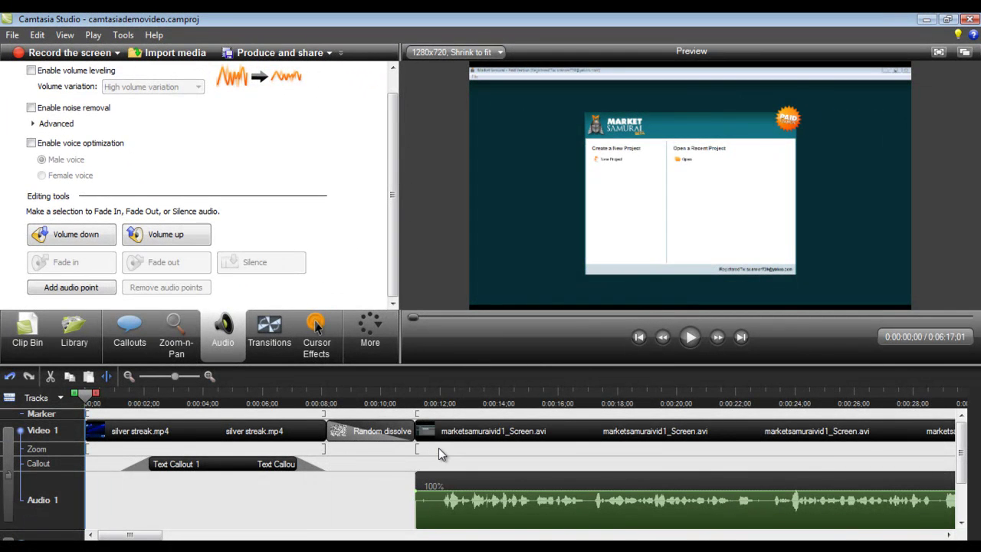
- Add a zoom keyframe at 0:00:13;20 on marketsamuraivid1_Screen.avi, zoomed in closely on the Open a Recent Project area
{"action": "left_click_drag", "start_coordinate": [90, 398], "coordinate": [489, 398]}
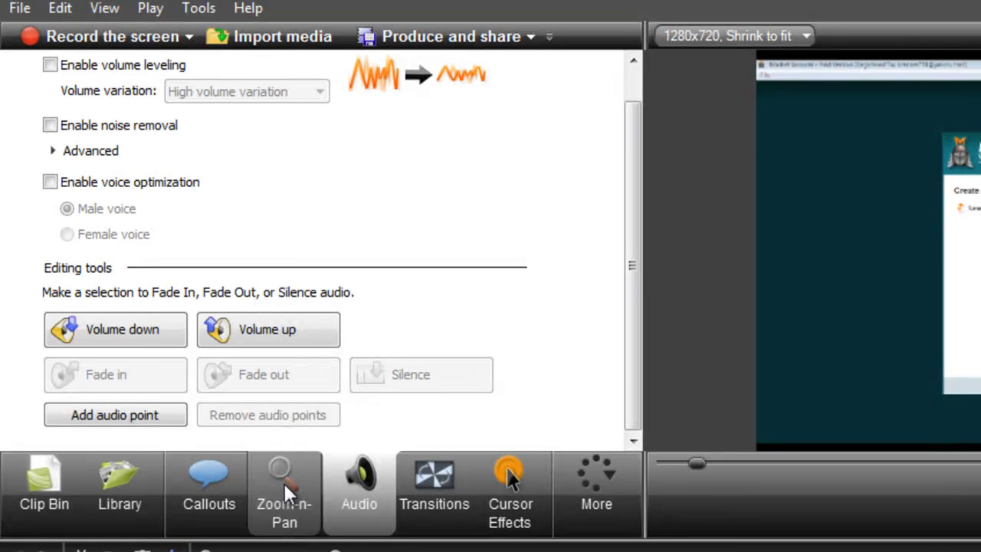
{"action": "left_click", "coordinate": [175, 330]}
{"action": "left_click", "coordinate": [128, 75]}
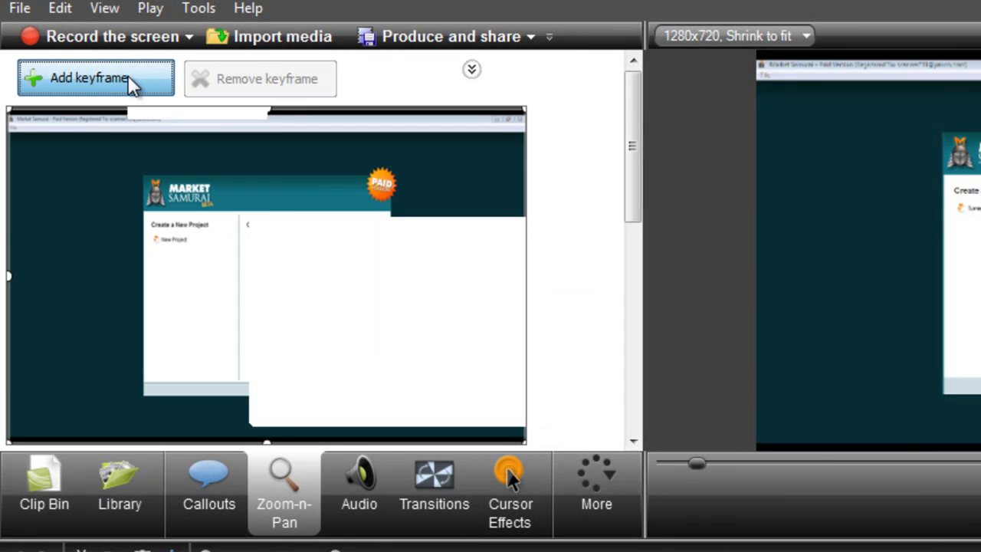
{"action": "left_click_drag", "start_coordinate": [635, 197], "coordinate": [637, 258]}
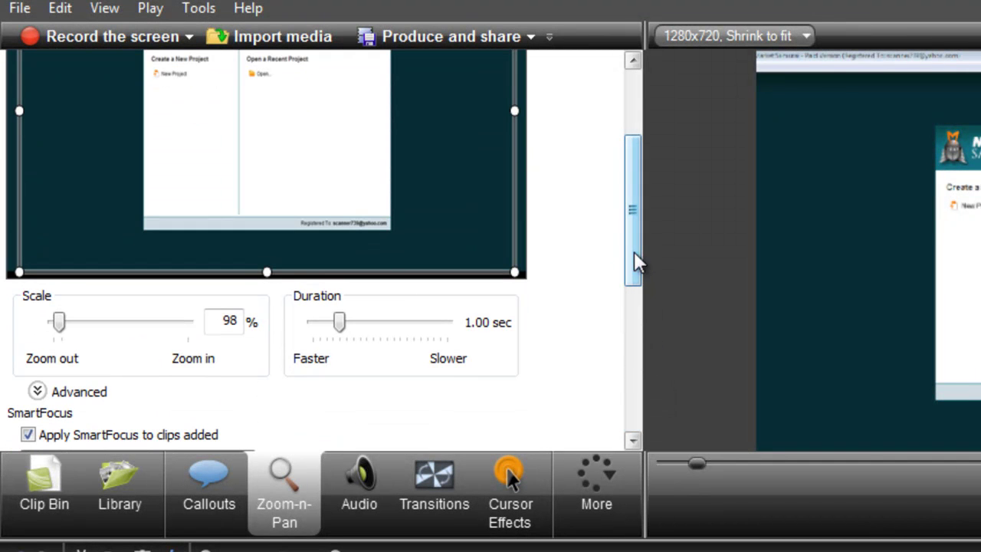
{"action": "left_click_drag", "start_coordinate": [59, 323], "coordinate": [126, 328]}
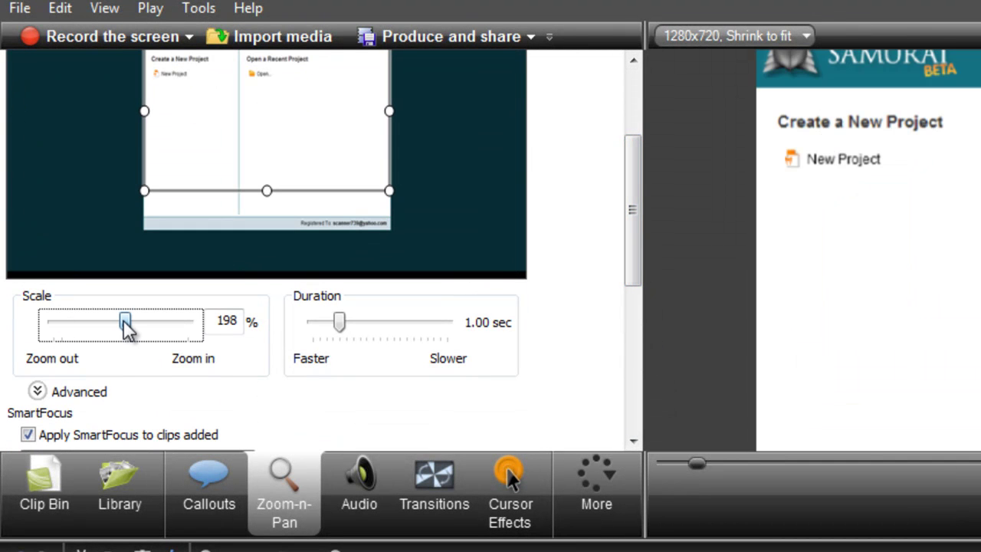
{"action": "left_click_drag", "start_coordinate": [128, 321], "coordinate": [173, 321]}
{"action": "left_click_drag", "start_coordinate": [631, 223], "coordinate": [633, 164]}
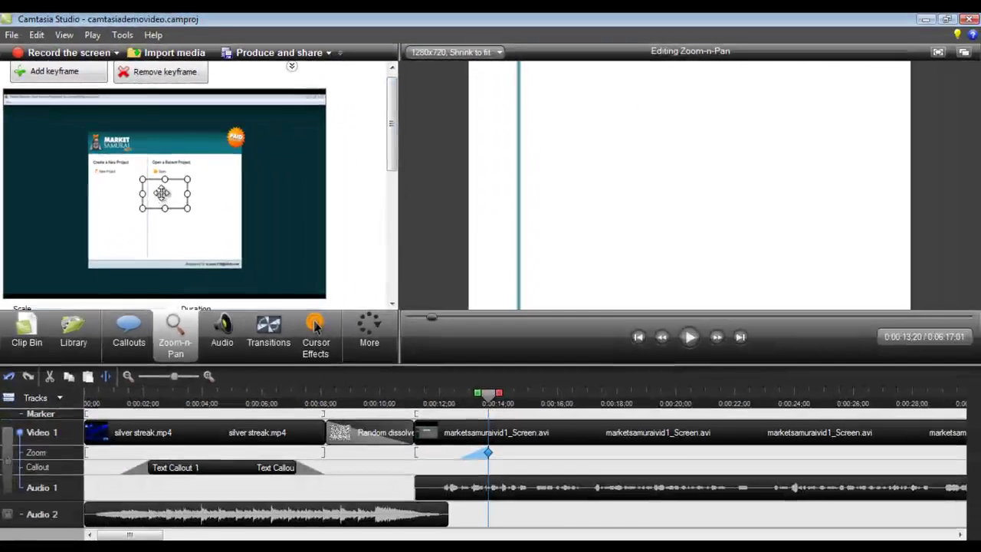
{"action": "left_click_drag", "start_coordinate": [161, 192], "coordinate": [160, 173]}
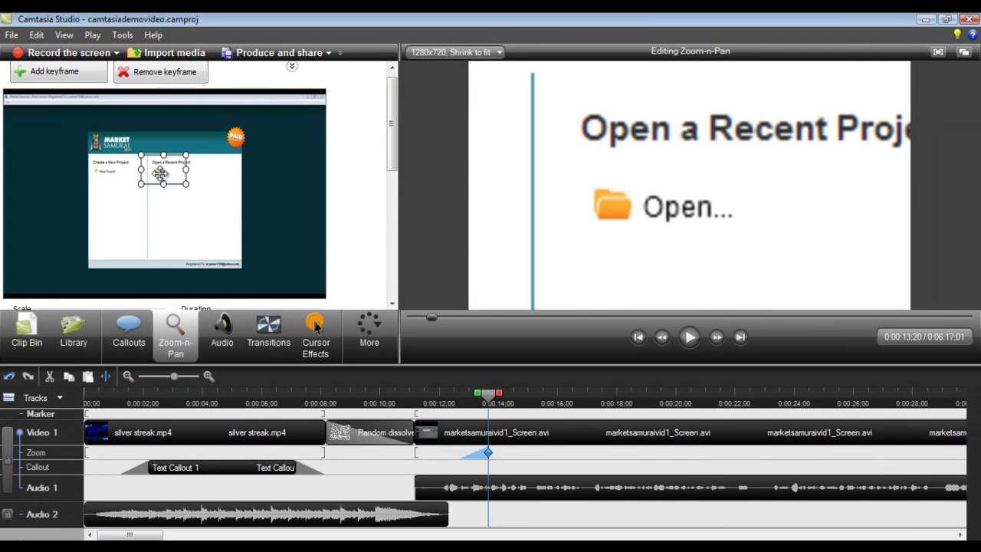
- Add a second zoom keyframe at 0:00:14;09 that zooms back out to the 98% scale
{"action": "left_click_drag", "start_coordinate": [498, 394], "coordinate": [507, 394]}
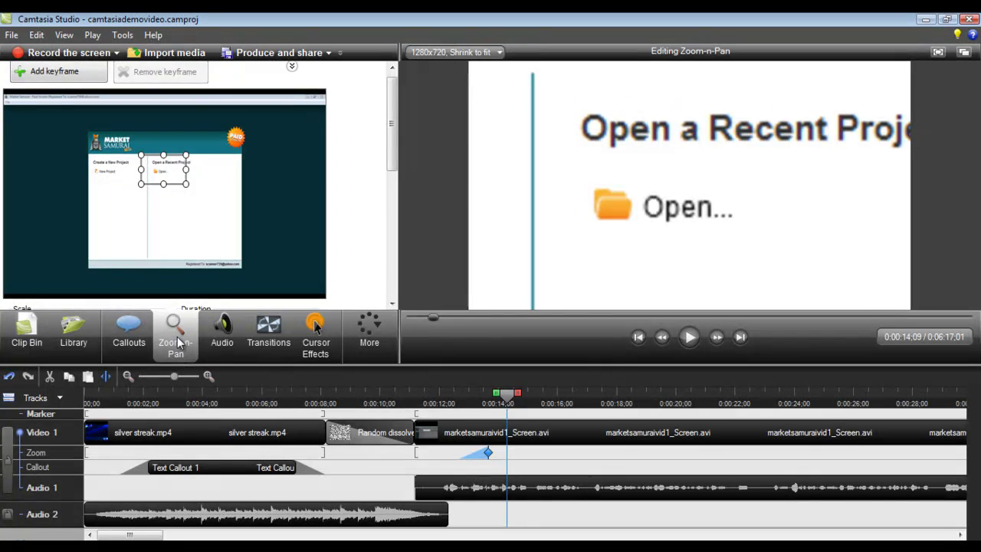
{"action": "left_click", "coordinate": [62, 75]}
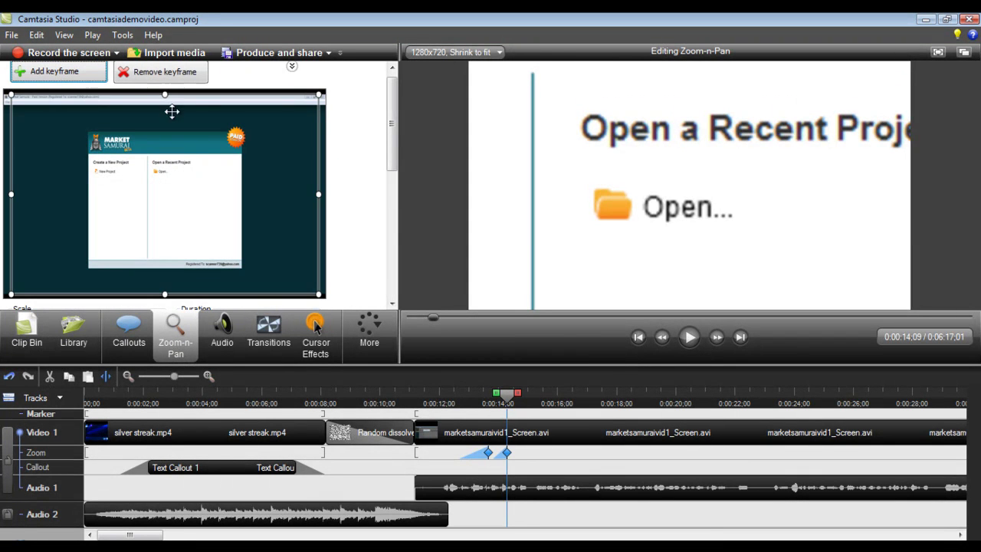
{"action": "scroll", "coordinate": [395, 223], "scroll_direction": "down", "scroll_amount": 4}
{"action": "scroll", "coordinate": [395, 223], "scroll_direction": "down", "scroll_amount": 2}
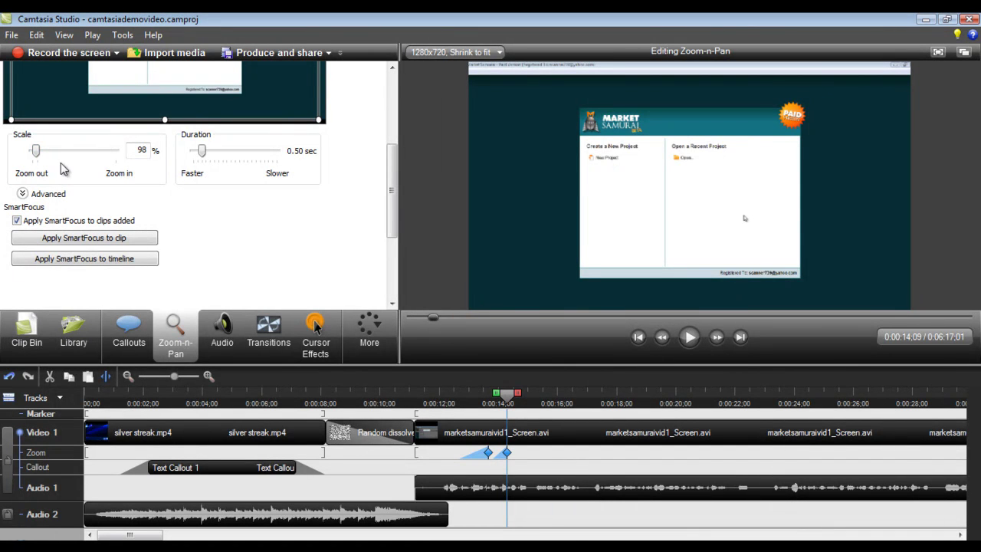
- Play the section containing the two zoom keyframes to check the zoom-in and zoom-out, and stop at 0:00:15;00
{"action": "left_click_drag", "start_coordinate": [507, 394], "coordinate": [482, 398]}
{"action": "left_click", "coordinate": [690, 338]}
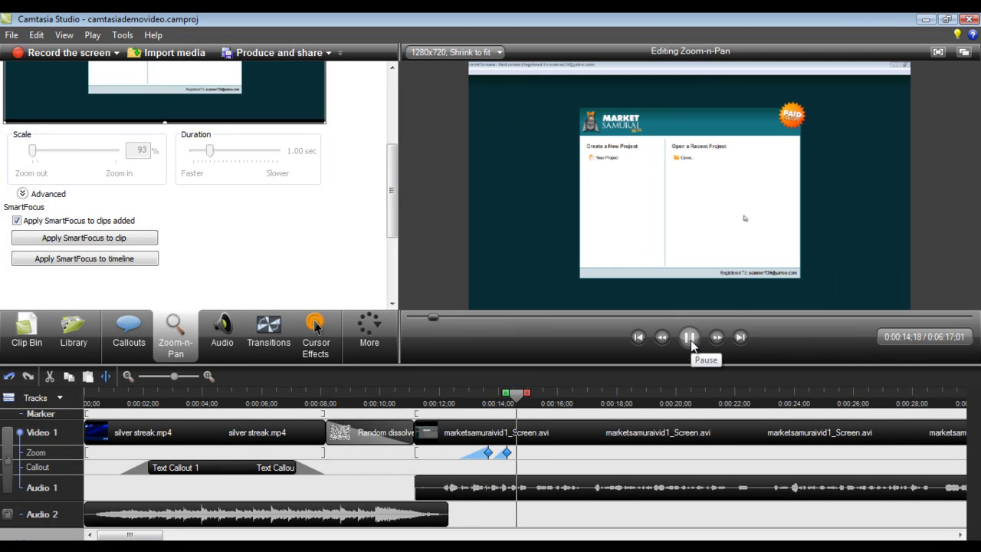
{"action": "left_click", "coordinate": [691, 338]}
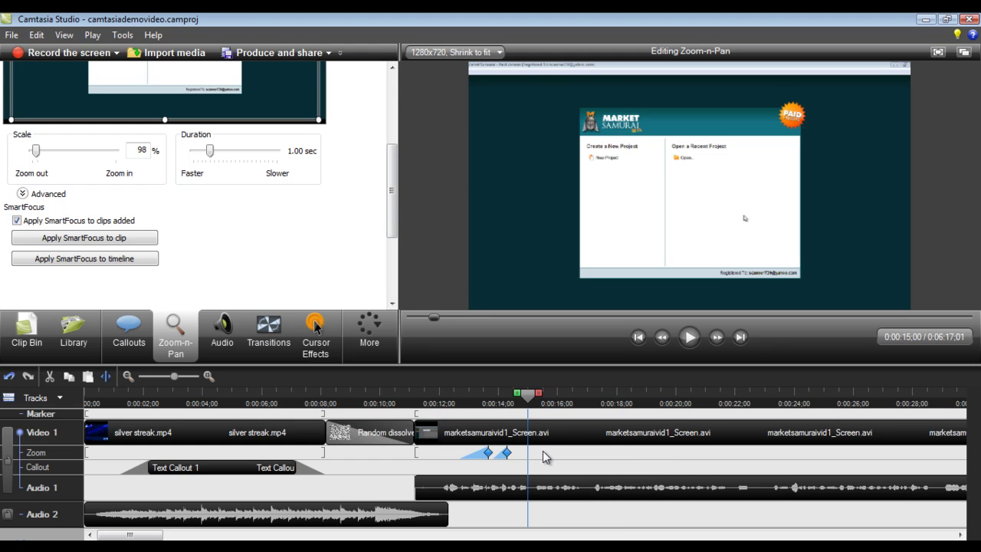
{"action": "left_click", "coordinate": [128, 376]}
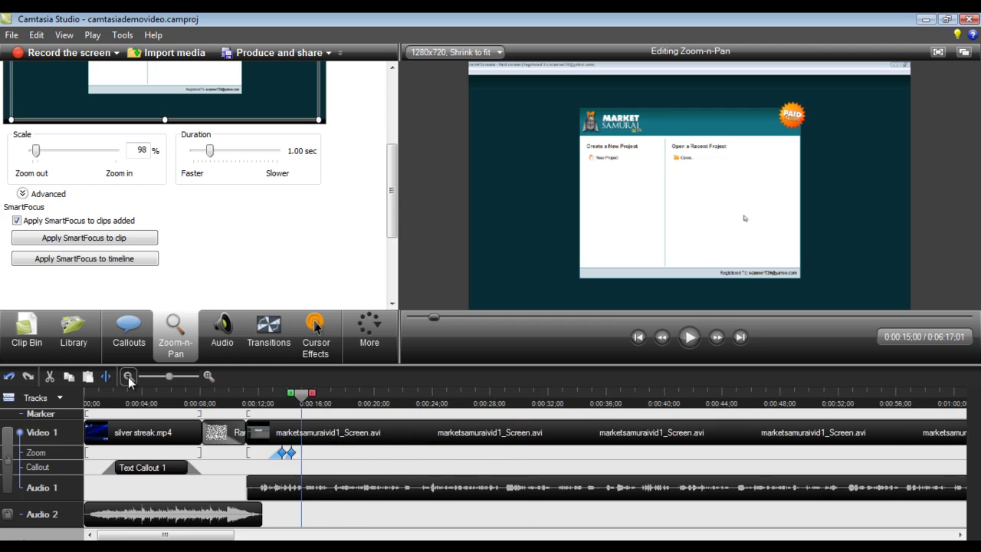
{"action": "left_click", "coordinate": [128, 376]}
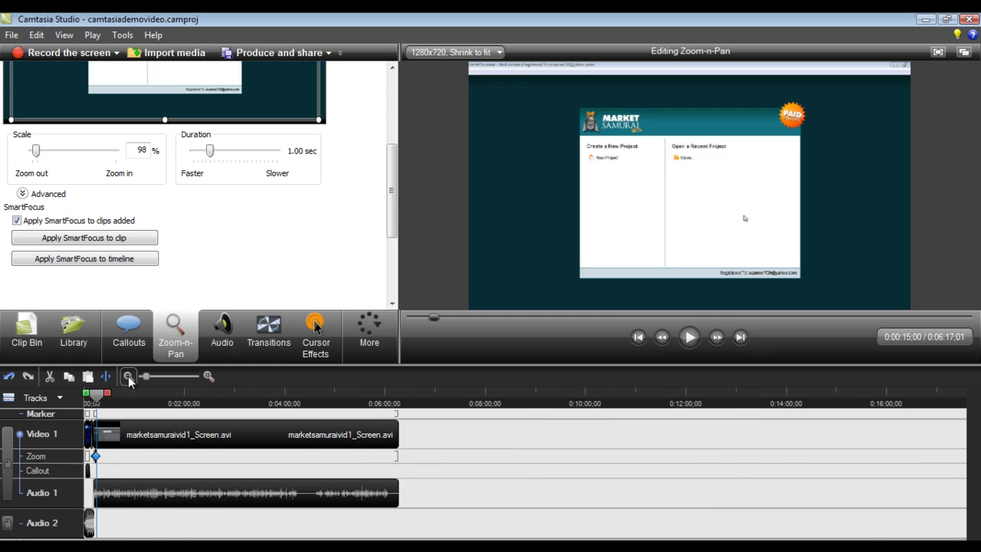
{"action": "left_click", "coordinate": [128, 377]}
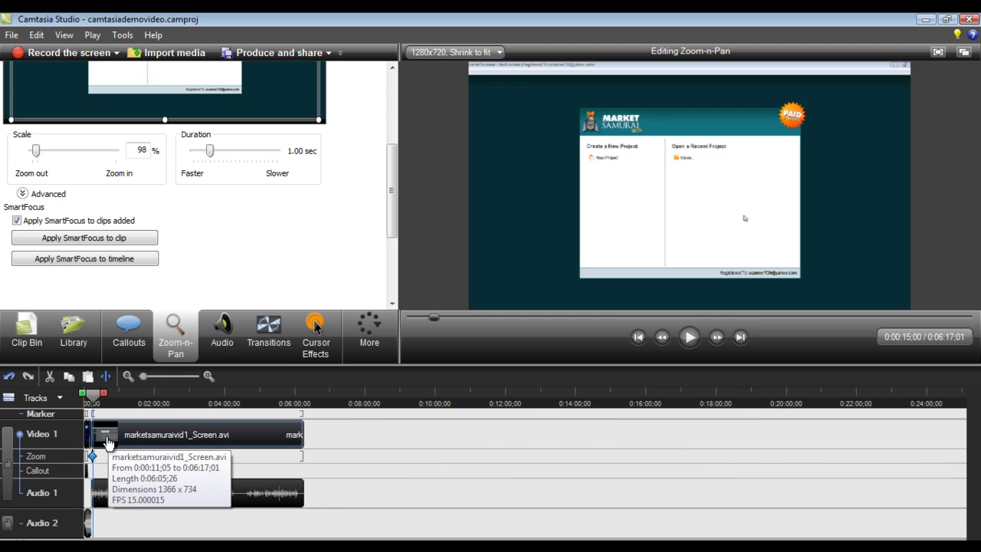
{"action": "left_click", "coordinate": [207, 377]}
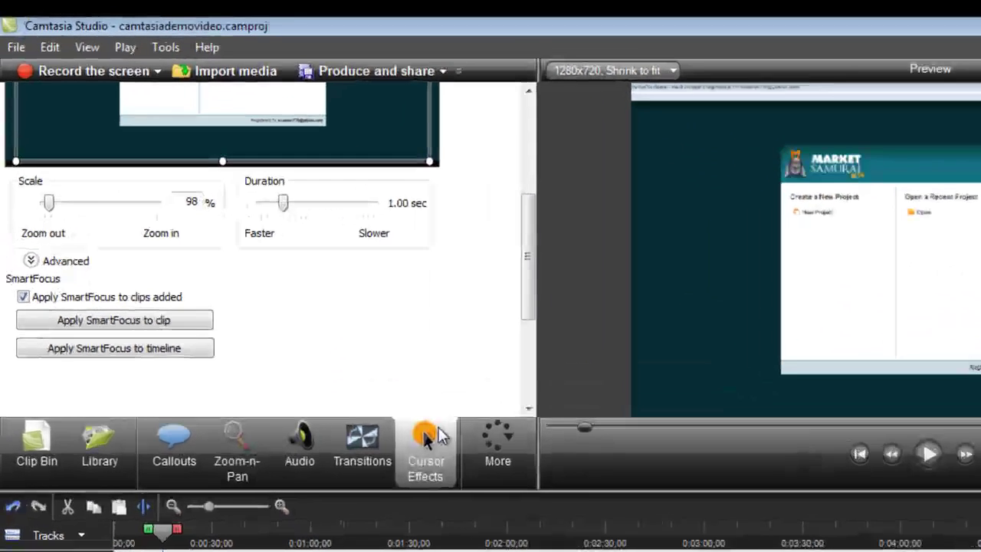
- Try the Spotlight and Highlight effects on the mouse cursor, and settle on Magnify as its highlight effect
{"action": "left_click", "coordinate": [320, 326]}
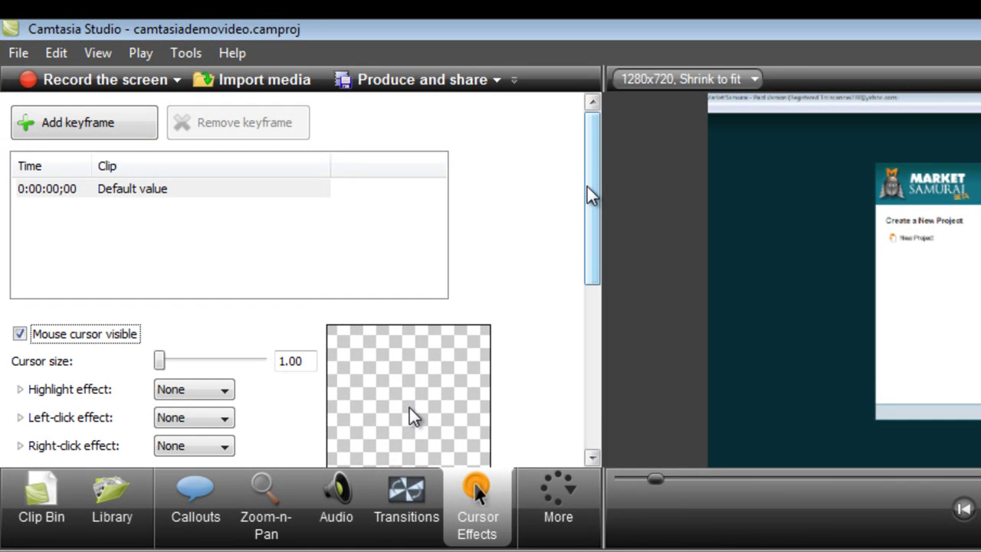
{"action": "left_click_drag", "start_coordinate": [596, 197], "coordinate": [591, 277]}
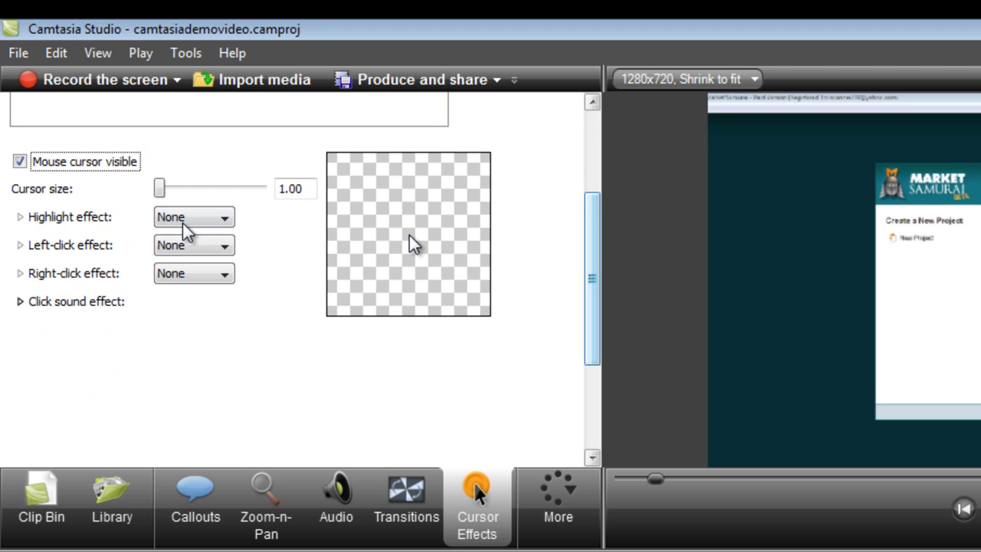
{"action": "left_click", "coordinate": [206, 220]}
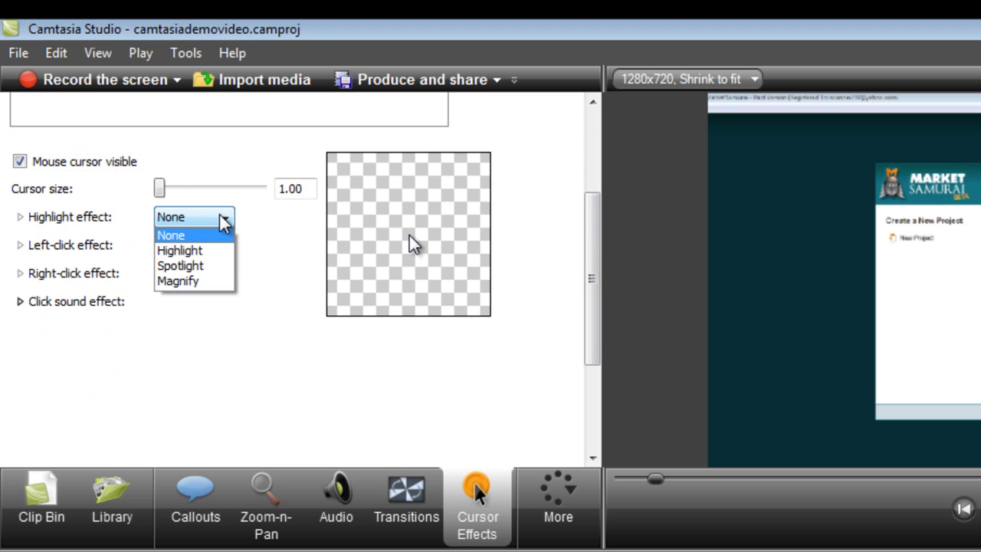
{"action": "left_click", "coordinate": [196, 270]}
{"action": "left_click", "coordinate": [221, 219]}
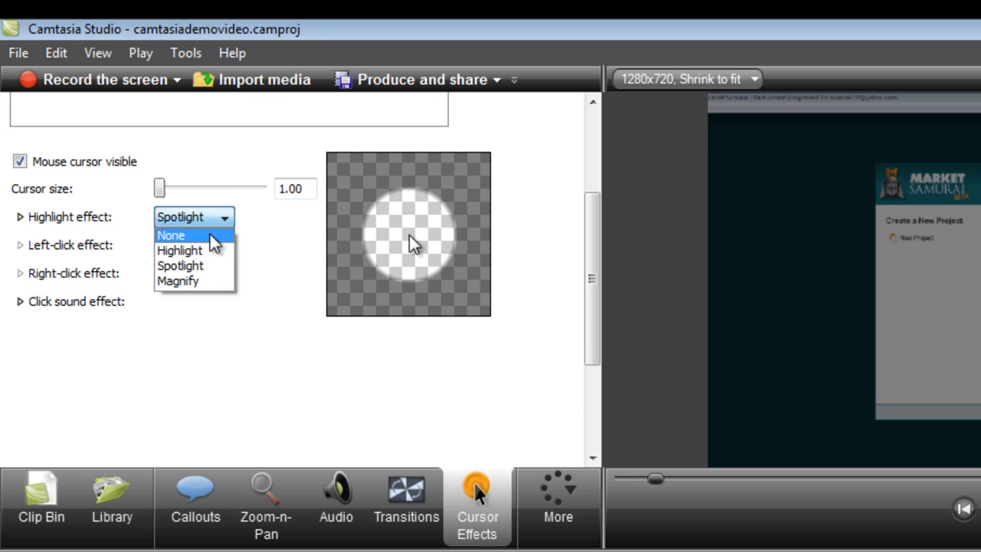
{"action": "left_click", "coordinate": [206, 252]}
{"action": "left_click", "coordinate": [224, 220]}
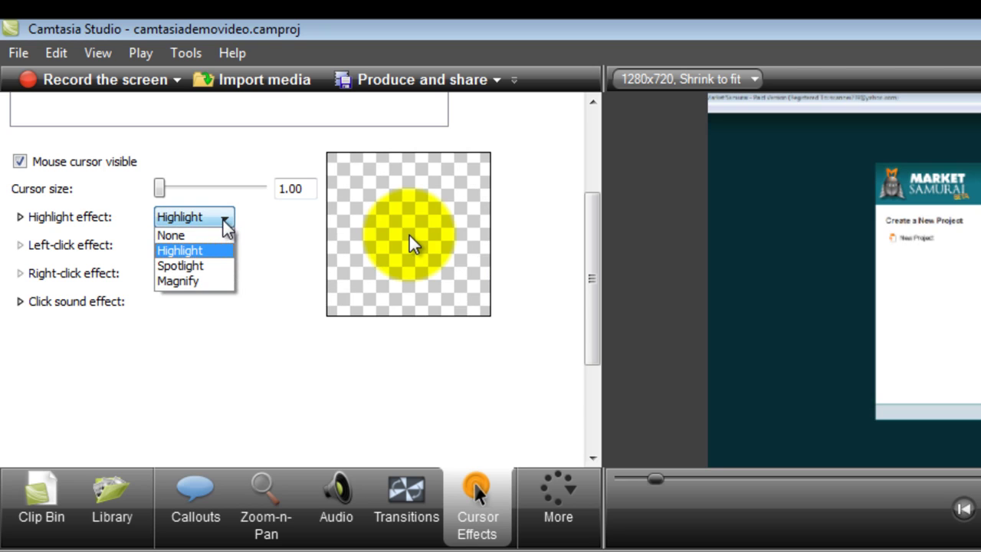
{"action": "left_click", "coordinate": [197, 300]}
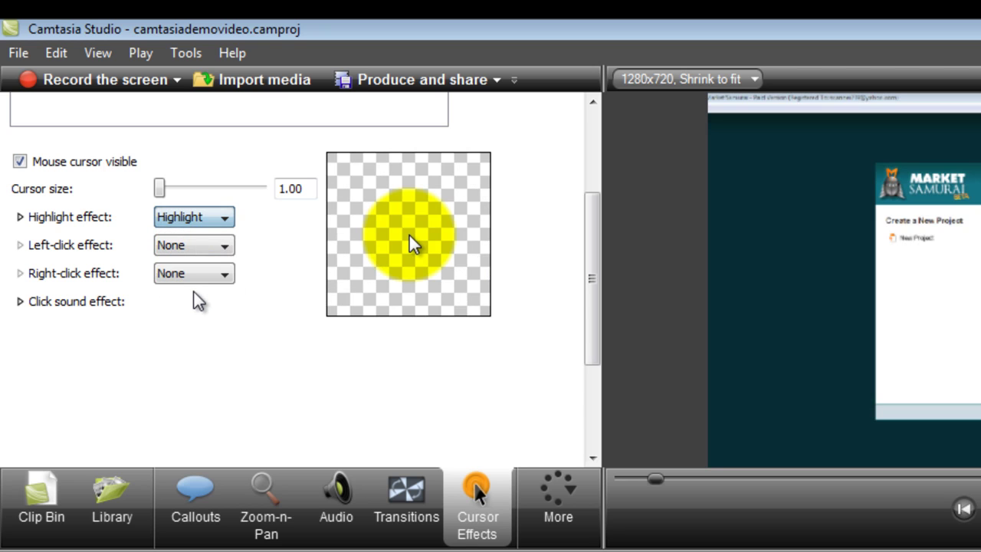
{"action": "left_click", "coordinate": [204, 220]}
{"action": "left_click", "coordinate": [203, 281]}
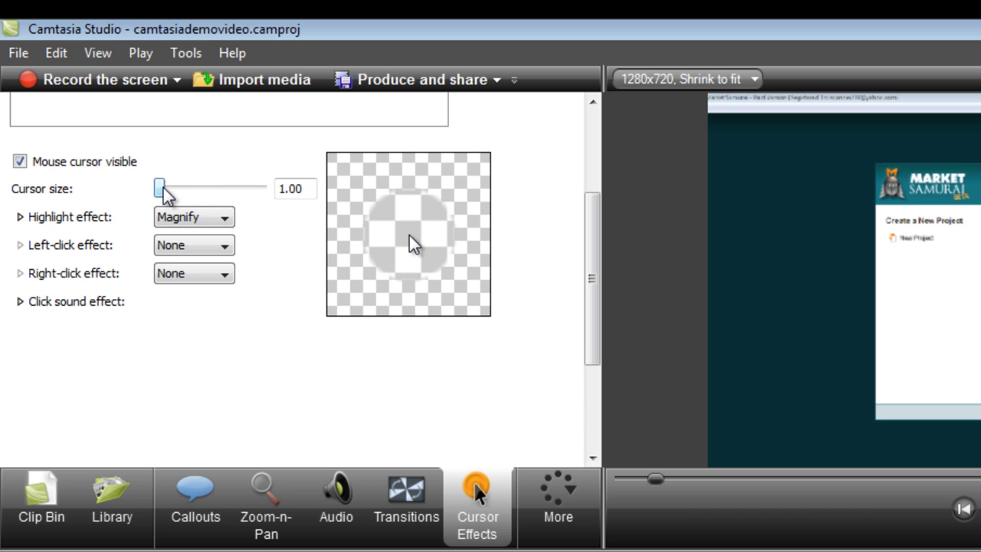
- Enlarge the mouse cursor to size 3.34 and set its left-click effect to Ripple, checking the right-click effect options
{"action": "left_click_drag", "start_coordinate": [163, 193], "coordinate": [219, 191]}
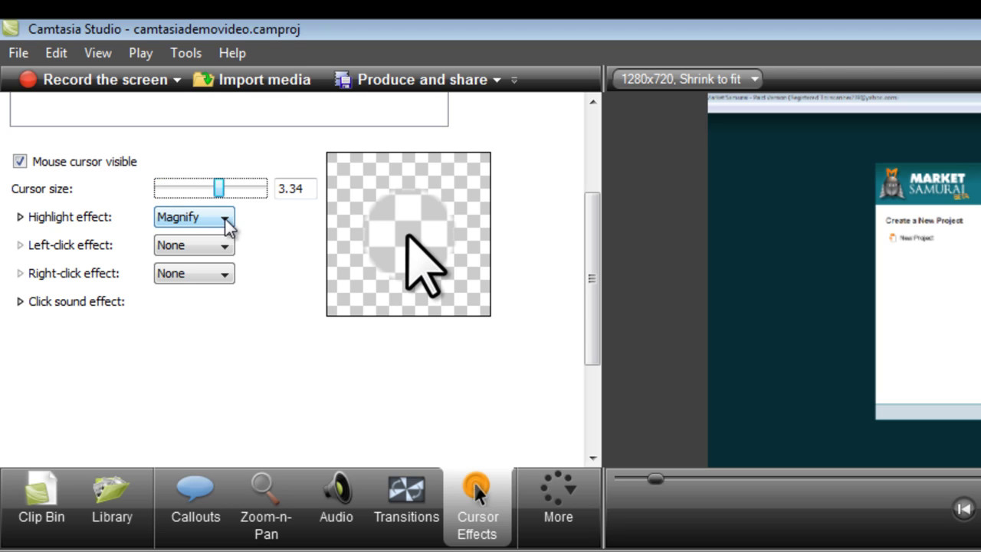
{"action": "left_click", "coordinate": [227, 247]}
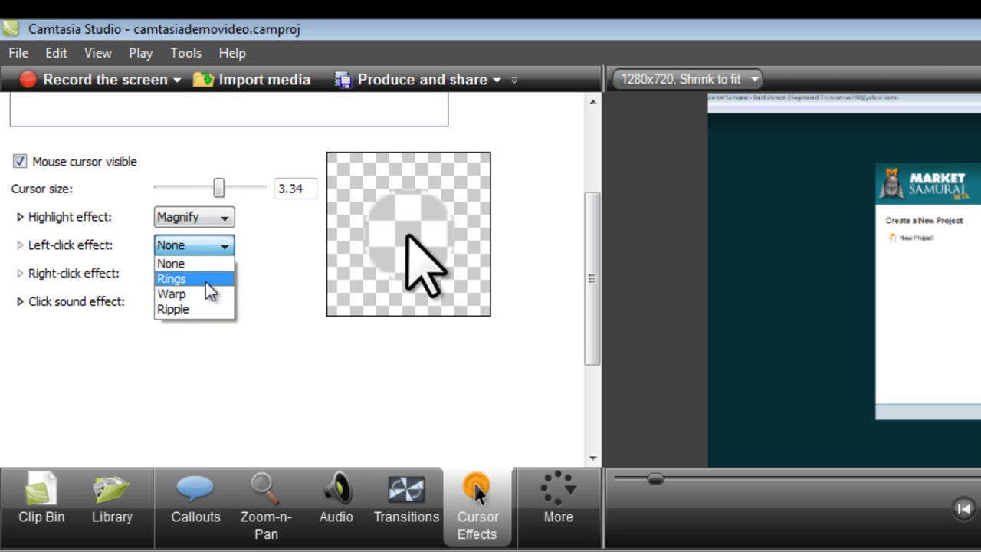
{"action": "left_click", "coordinate": [197, 311]}
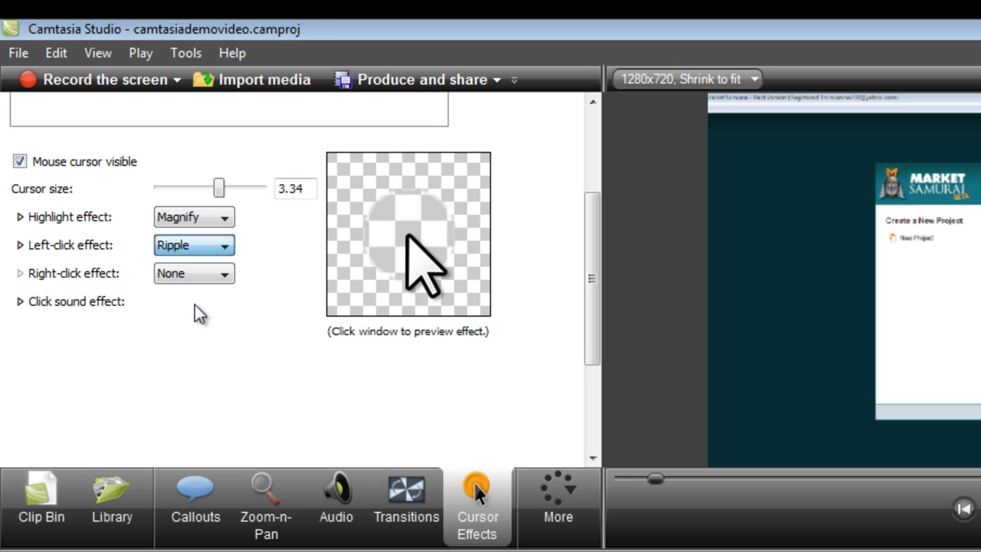
{"action": "left_click", "coordinate": [229, 278]}
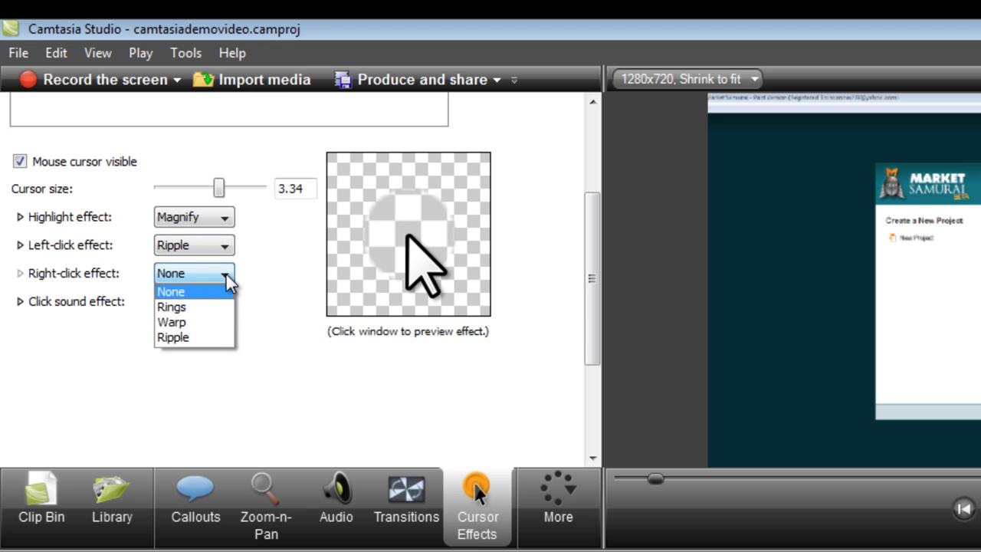
{"action": "left_click", "coordinate": [265, 350]}
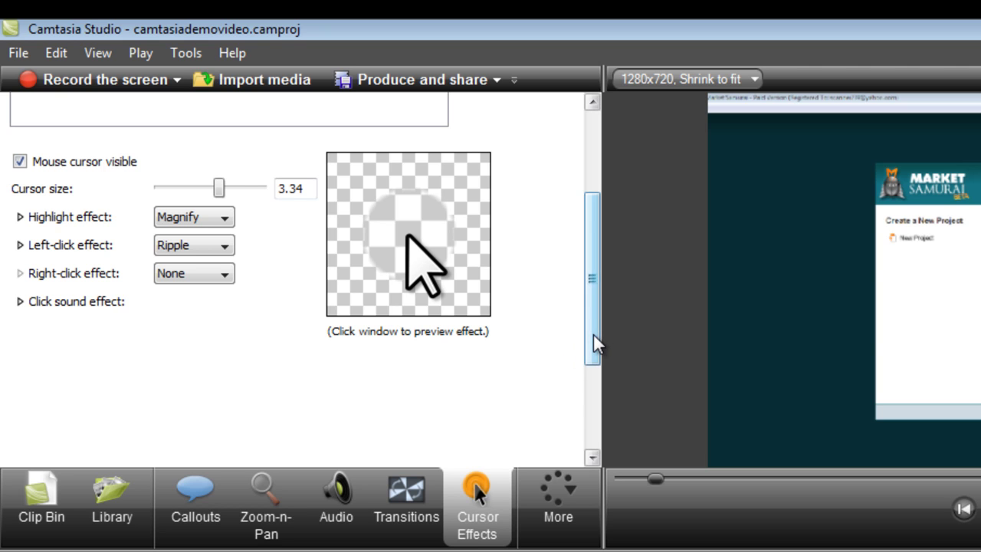
{"action": "left_click_drag", "start_coordinate": [595, 344], "coordinate": [597, 226]}
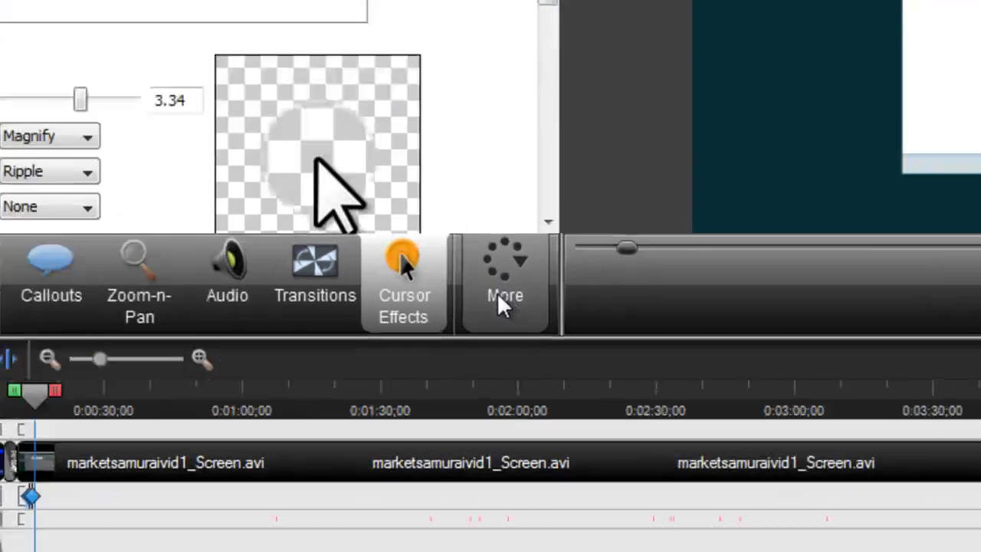
- Look through the additional editing tools, viewing the Voice Narration, Picture-in-Picture and Quizzing options
{"action": "left_click", "coordinate": [552, 510]}
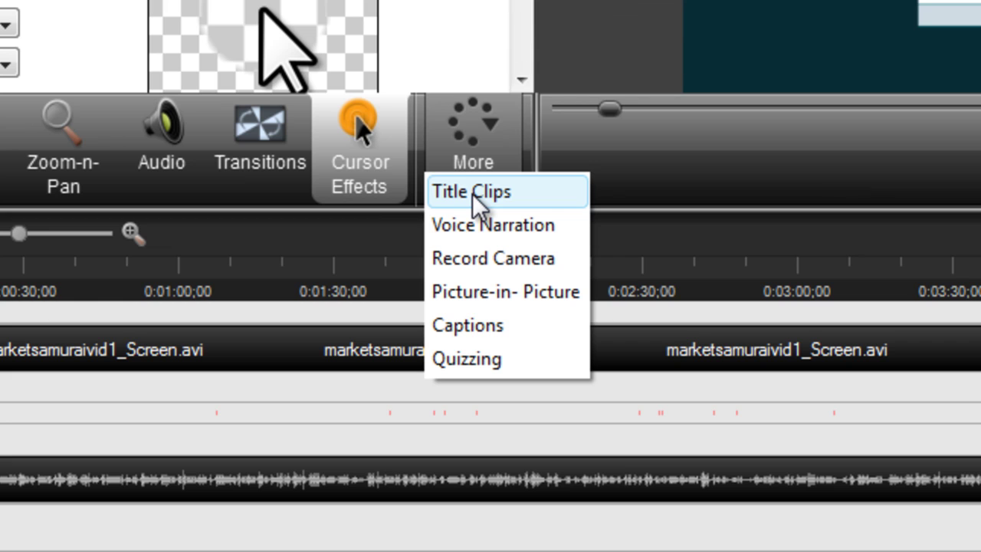
{"action": "left_click", "coordinate": [473, 193]}
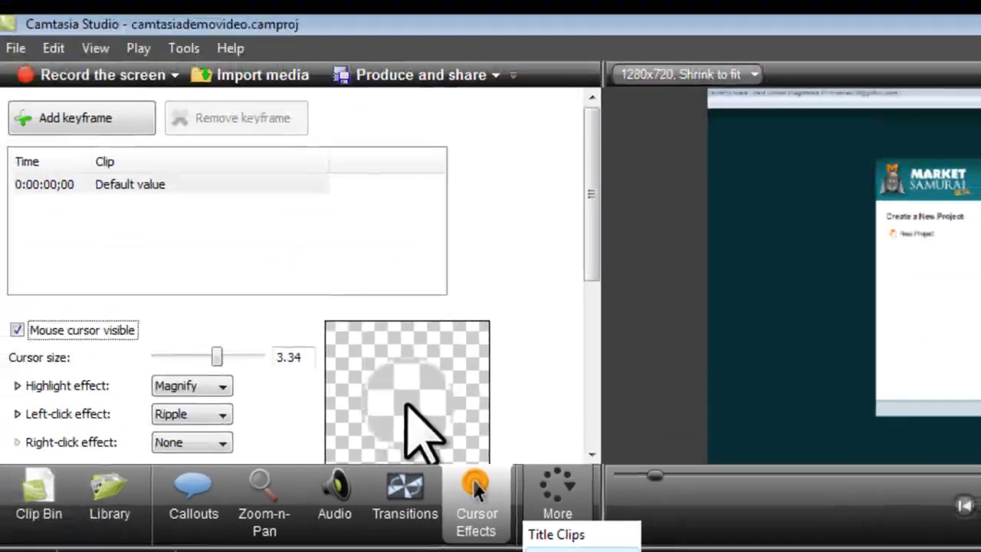
{"action": "left_click", "coordinate": [491, 225]}
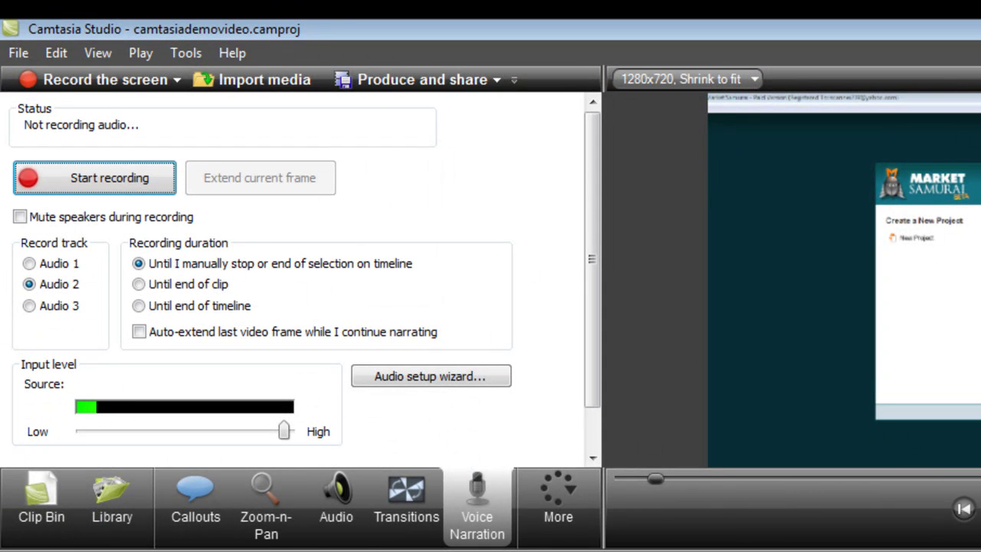
{"action": "left_click", "coordinate": [561, 491]}
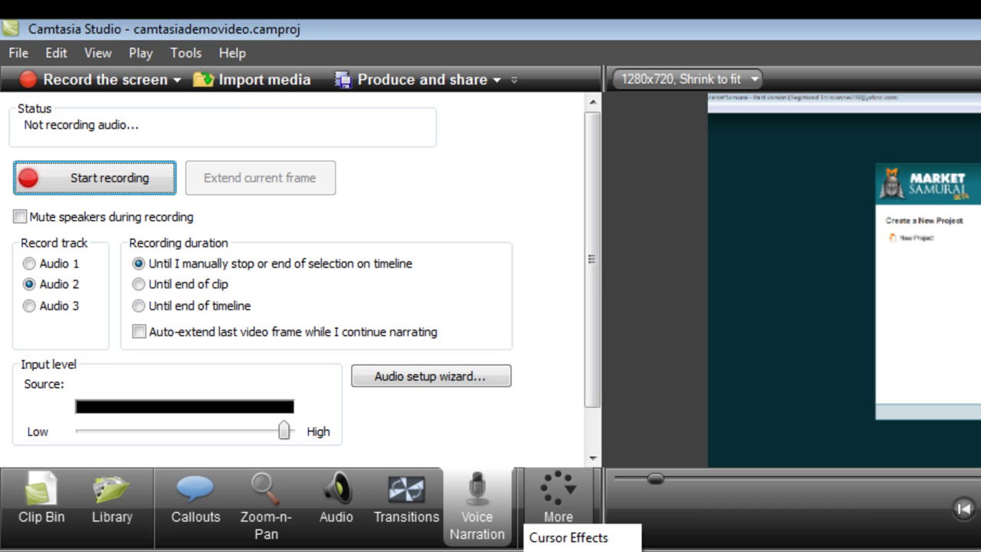
{"action": "left_click", "coordinate": [568, 550]}
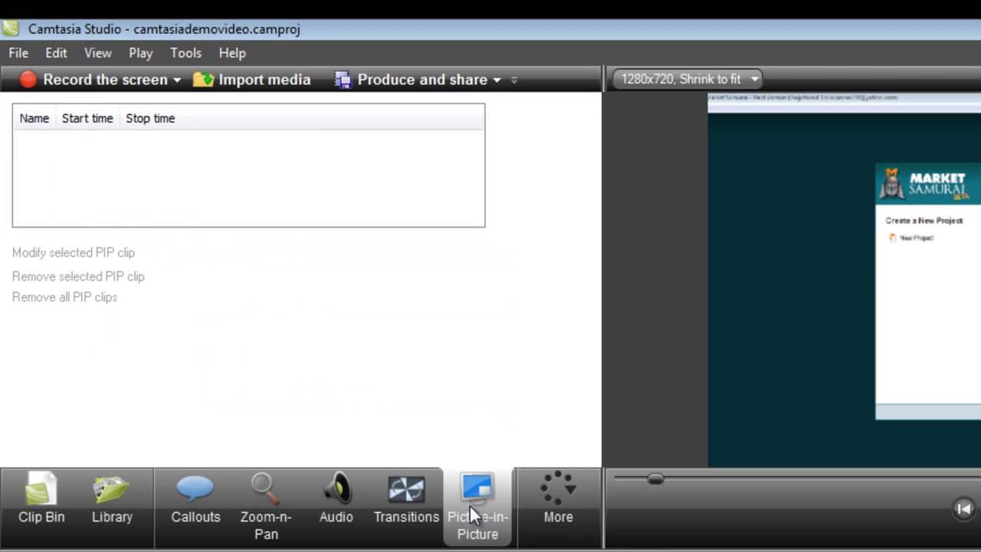
{"action": "left_click", "coordinate": [560, 493]}
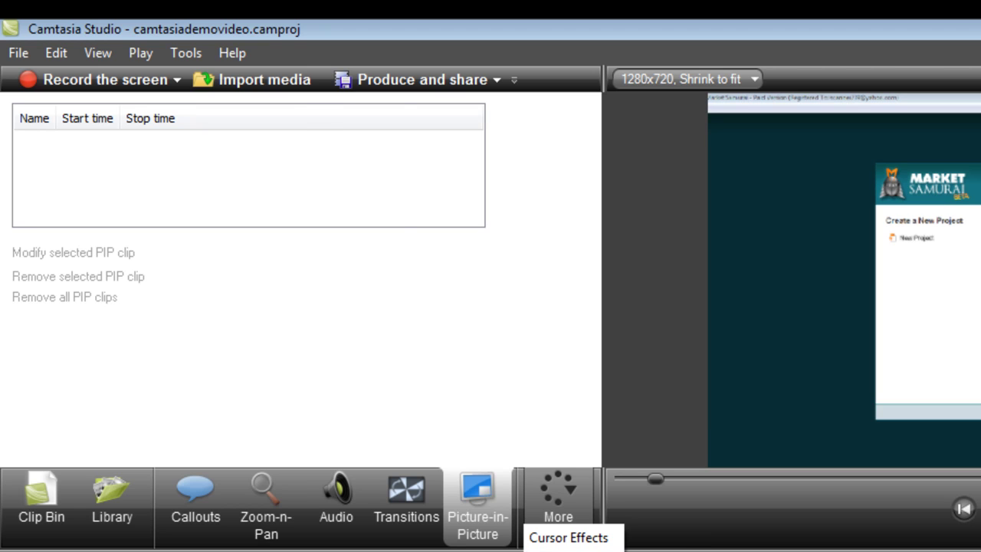
{"action": "left_click", "coordinate": [568, 548]}
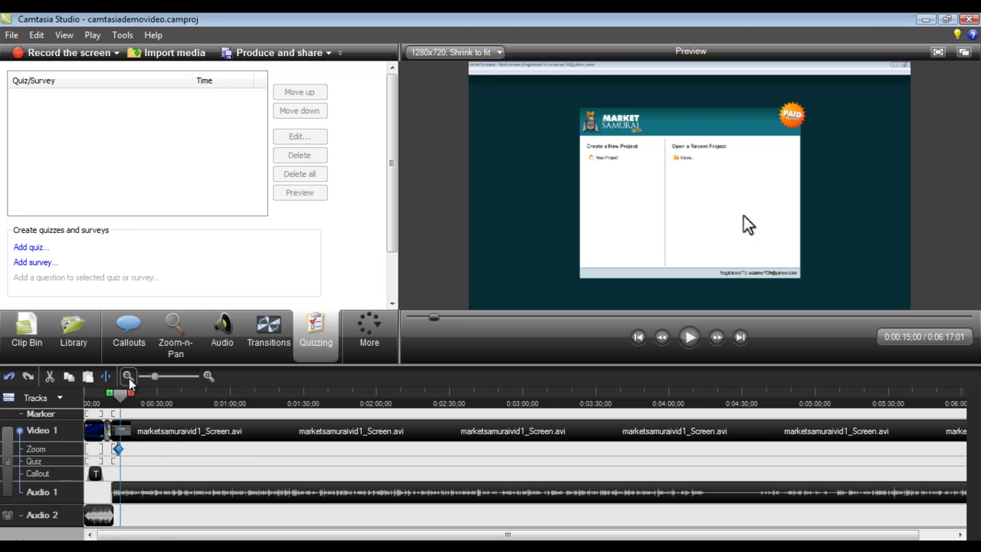
- Open the Production Wizard, review the available production presets and sharing destinations, and close it without producing the video
{"action": "left_click", "coordinate": [128, 376]}
{"action": "left_click", "coordinate": [128, 376]}
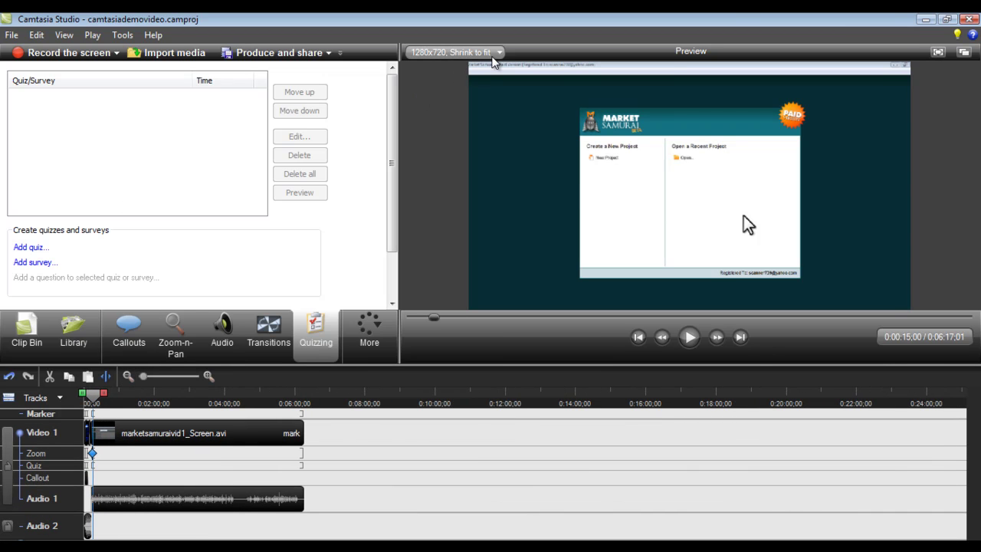
{"action": "left_click", "coordinate": [12, 35]}
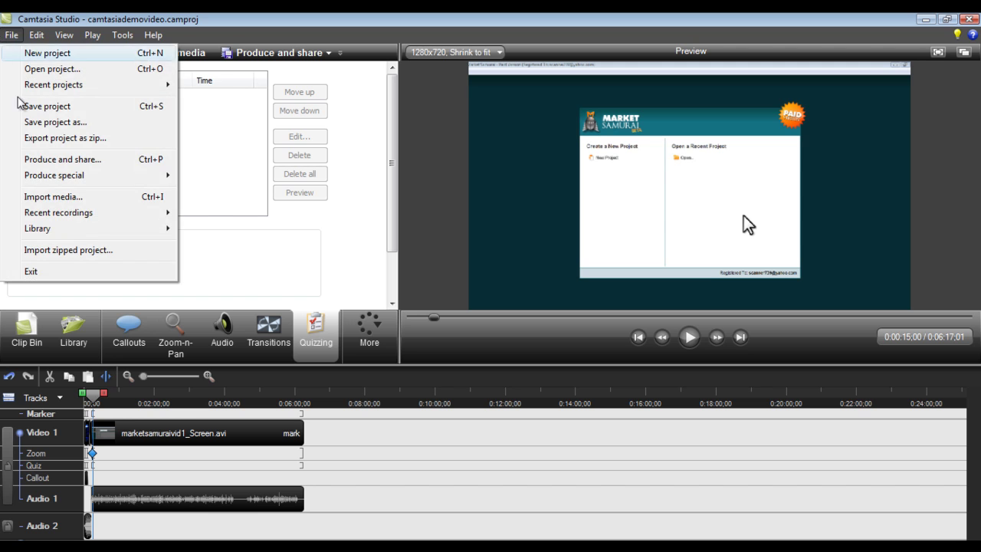
{"action": "left_click", "coordinate": [46, 160]}
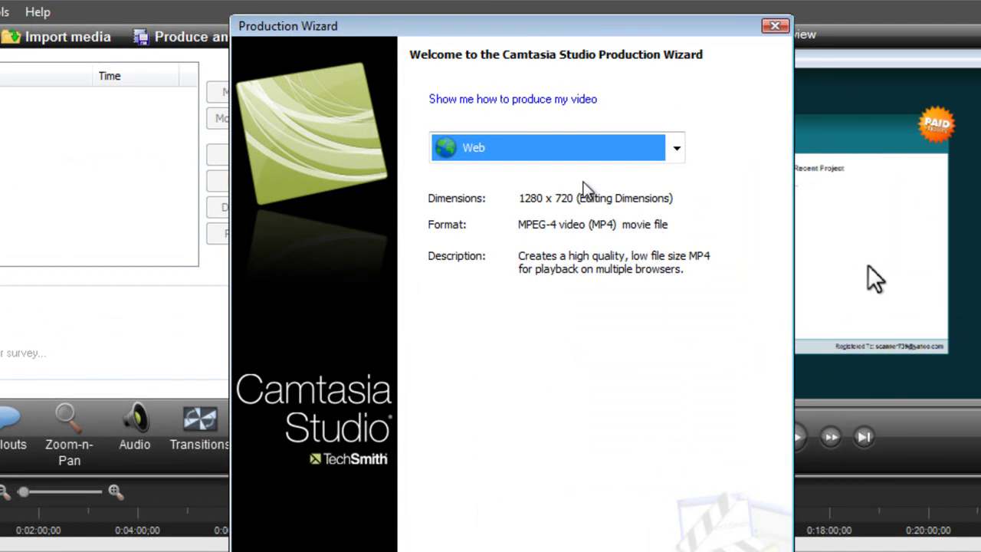
{"action": "left_click", "coordinate": [678, 150]}
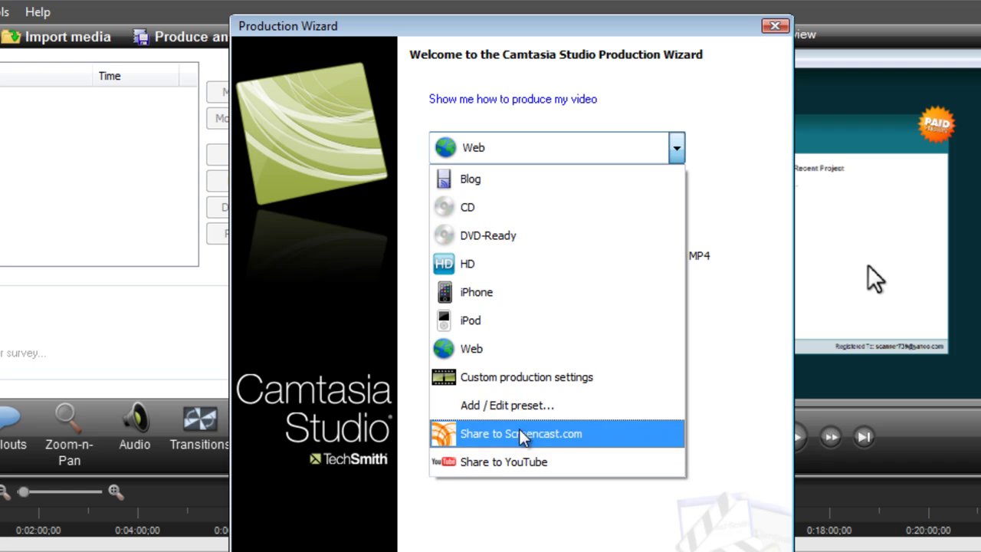
{"action": "key", "text": "Escape"}
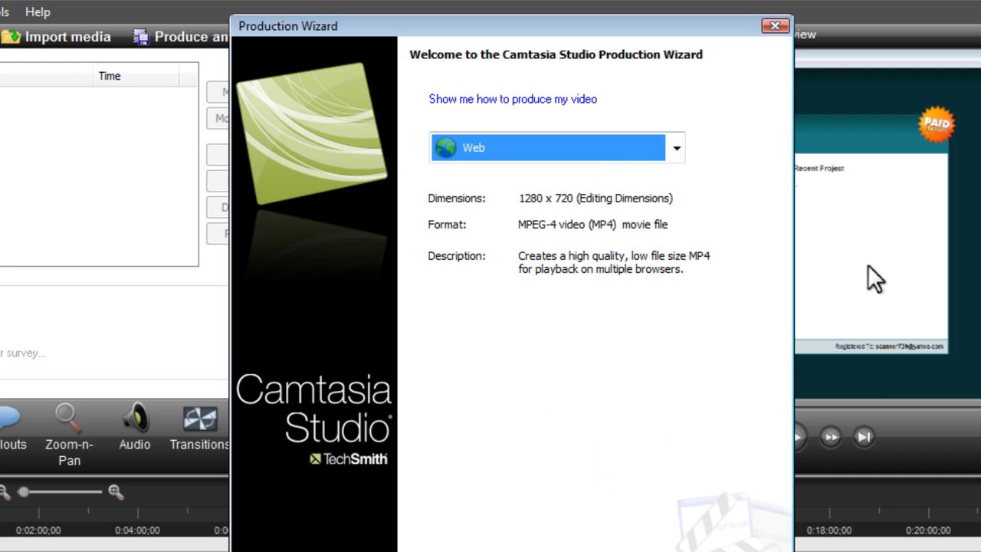
{"action": "key", "text": "Escape"}
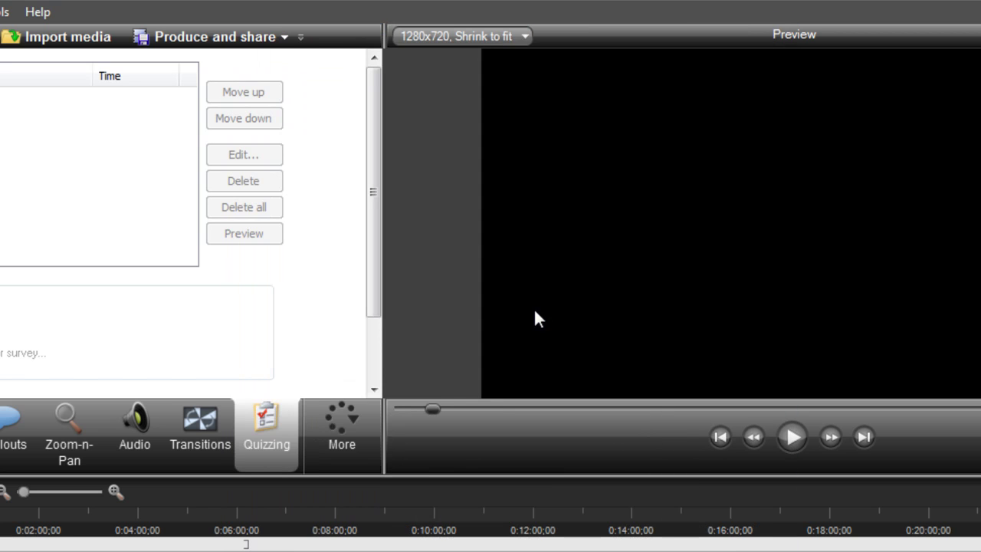